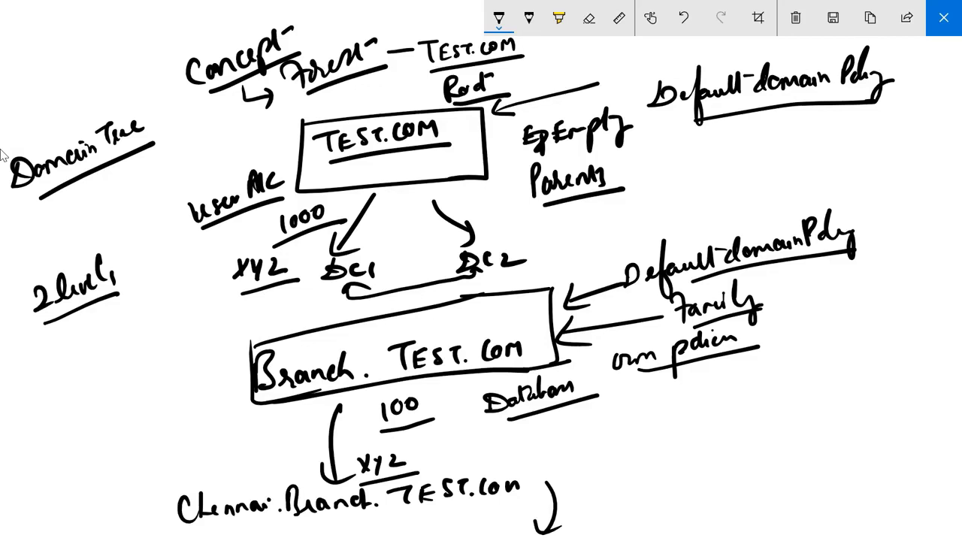
Step: Clear the old diagram and write an underlined FOREST above the Test.com box
{"action": "left_click", "coordinate": [796, 17]}
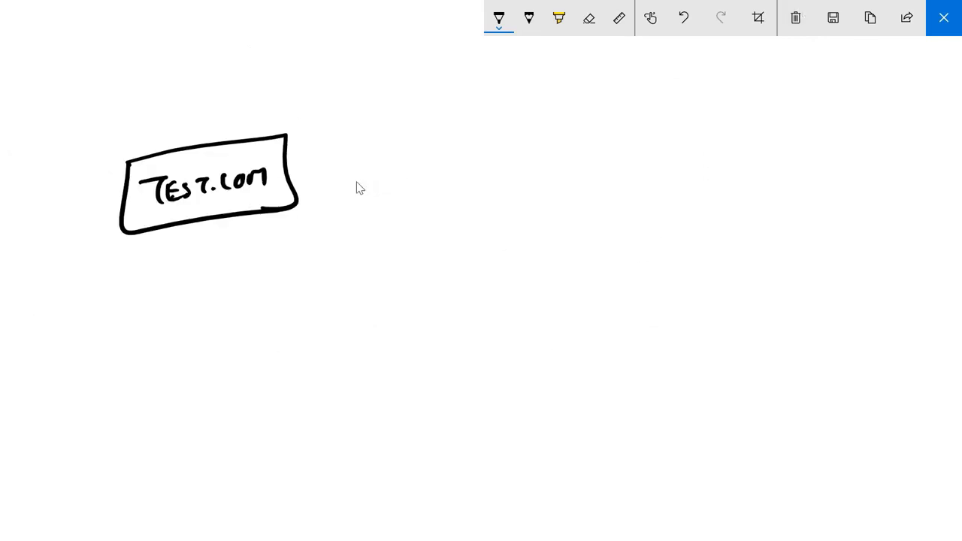
{"action": "mouse_move", "coordinate": [318, 55]}
{"action": "left_mouse_down"}
{"action": "mouse_move", "coordinate": [314, 85]}
{"action": "mouse_move", "coordinate": [328, 53]}
{"action": "left_mouse_up"}
{"action": "mouse_move", "coordinate": [336, 60]}
{"action": "left_mouse_down"}
{"action": "mouse_move", "coordinate": [349, 65]}
{"action": "mouse_move", "coordinate": [385, 44]}
{"action": "mouse_move", "coordinate": [390, 61]}
{"action": "left_mouse_up"}
{"action": "left_click_drag", "start_coordinate": [403, 38], "coordinate": [394, 56]}
{"action": "left_click_drag", "start_coordinate": [408, 37], "coordinate": [422, 34]}
Step: Draw an arrow from FOREST to an underlined 'schema', then close the sketch
{"action": "mouse_move", "coordinate": [325, 96]}
{"action": "left_mouse_down"}
{"action": "mouse_move", "coordinate": [427, 63]}
{"action": "mouse_move", "coordinate": [444, 119]}
{"action": "mouse_move", "coordinate": [535, 102]}
{"action": "left_mouse_up"}
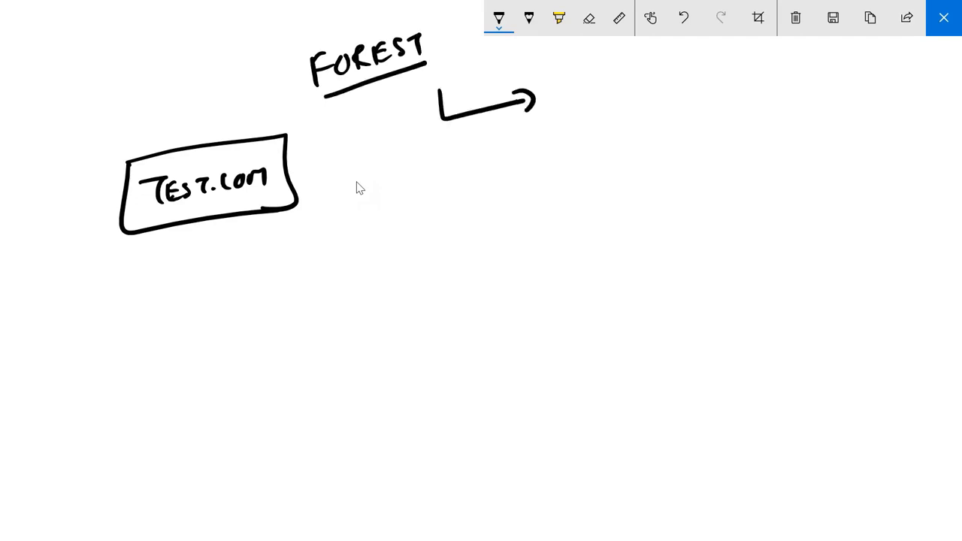
{"action": "mouse_move", "coordinate": [576, 78]}
{"action": "left_mouse_down"}
{"action": "mouse_move", "coordinate": [569, 98]}
{"action": "mouse_move", "coordinate": [538, 95]}
{"action": "mouse_move", "coordinate": [536, 104]}
{"action": "left_mouse_up"}
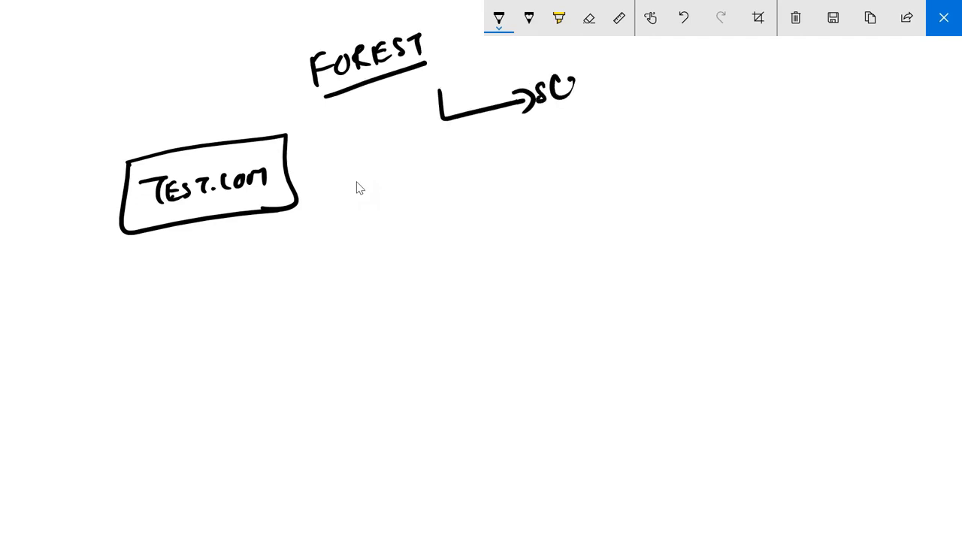
{"action": "left_click_drag", "start_coordinate": [566, 59], "coordinate": [579, 91]}
{"action": "left_click_drag", "start_coordinate": [583, 83], "coordinate": [637, 75]}
{"action": "left_click_drag", "start_coordinate": [537, 127], "coordinate": [642, 91]}
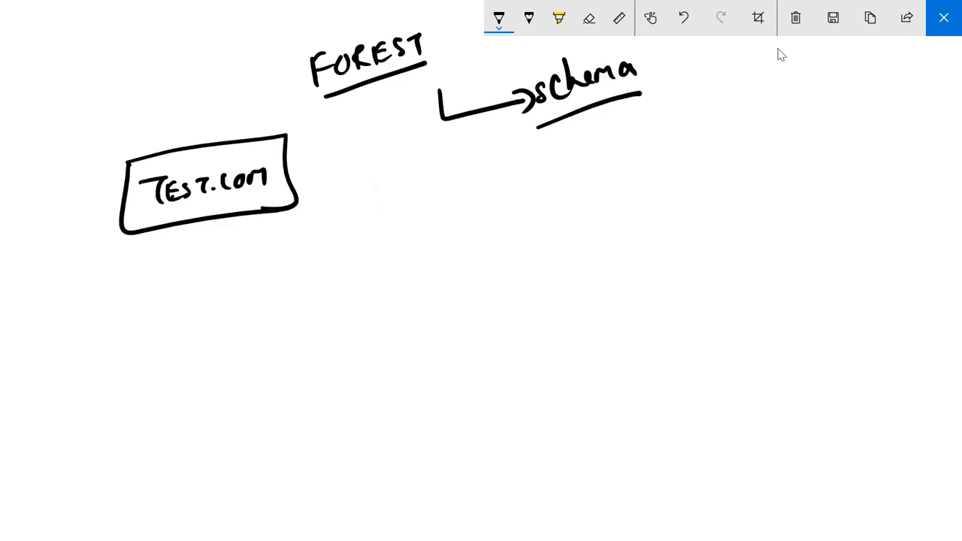
{"action": "left_click", "coordinate": [936, 22]}
{"action": "left_click", "coordinate": [91, 31]}
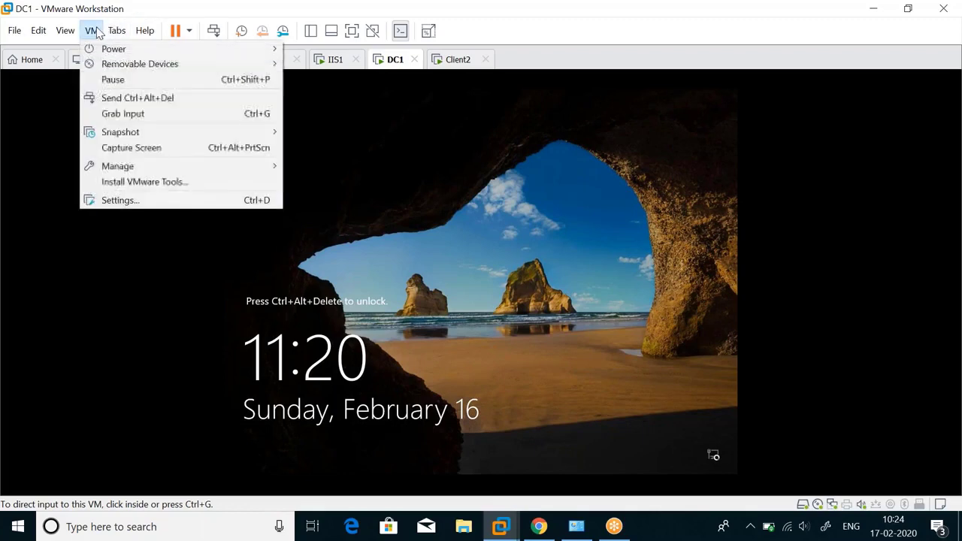
Step: Unlock DC1 with Ctrl+Alt+Del and the account password, then dismiss the updates window
{"action": "left_click", "coordinate": [150, 99]}
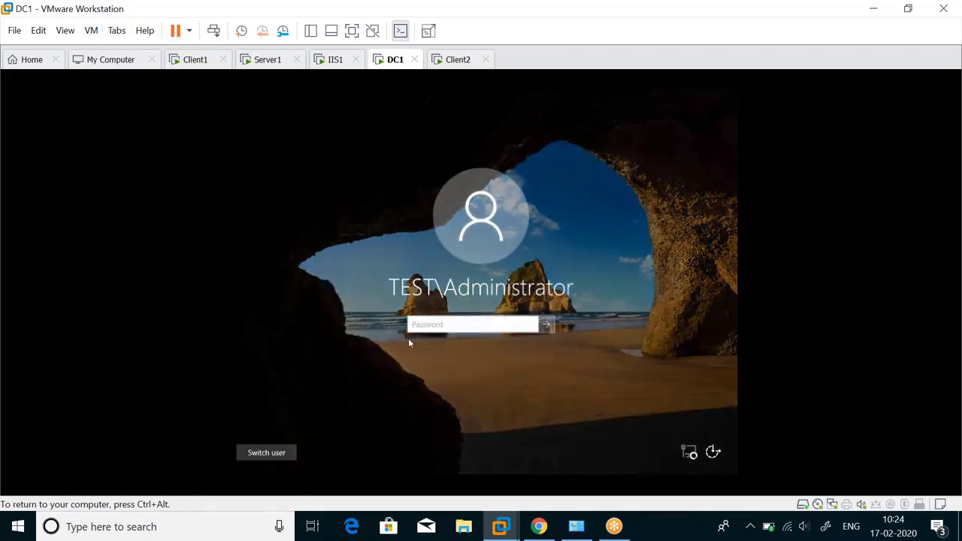
{"action": "key", "text": "Return"}
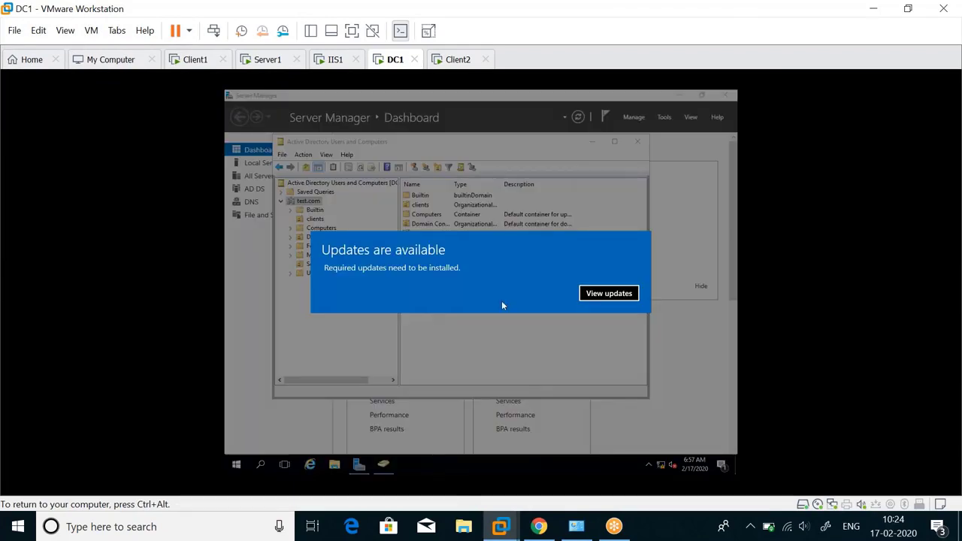
{"action": "left_click", "coordinate": [627, 297]}
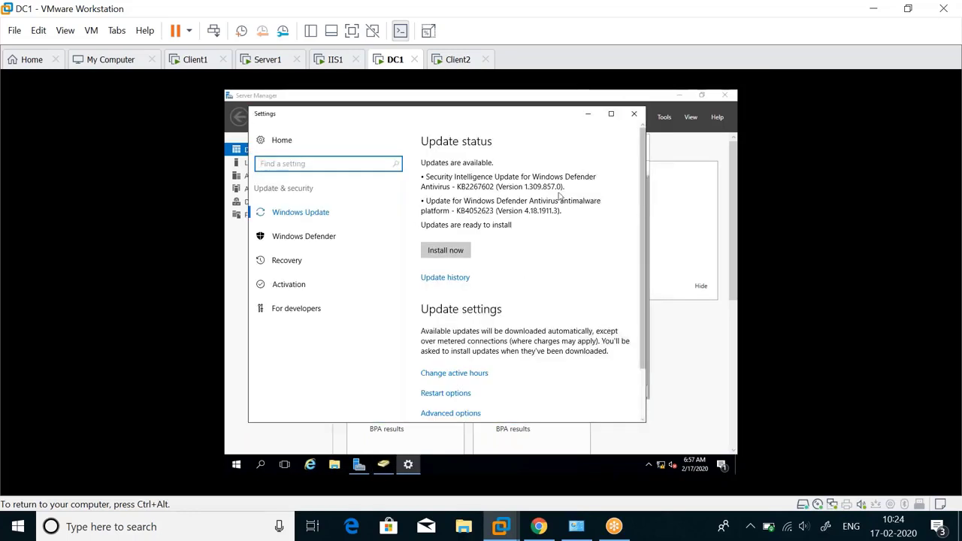
{"action": "left_click", "coordinate": [634, 113]}
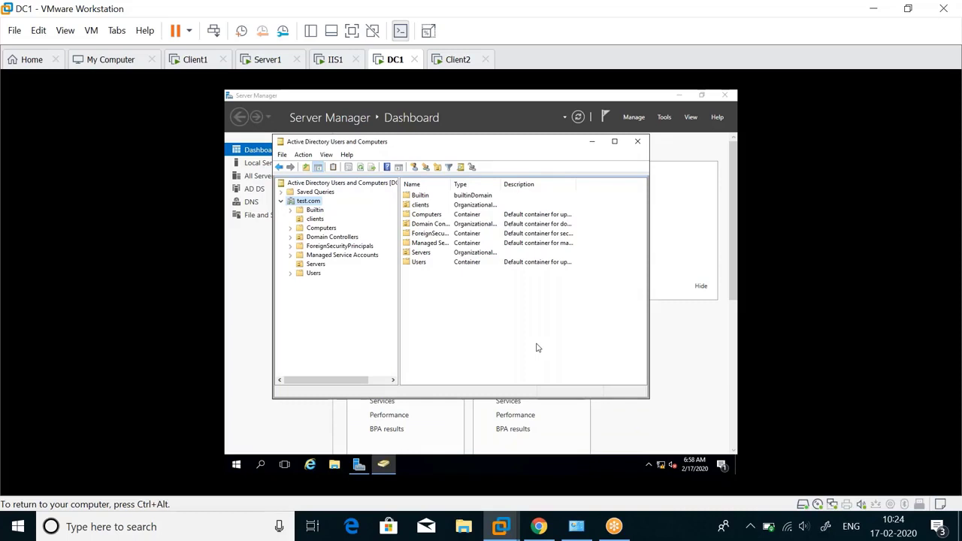
Step: List the Users container and open the Administrator account's Properties
{"action": "left_click", "coordinate": [312, 272]}
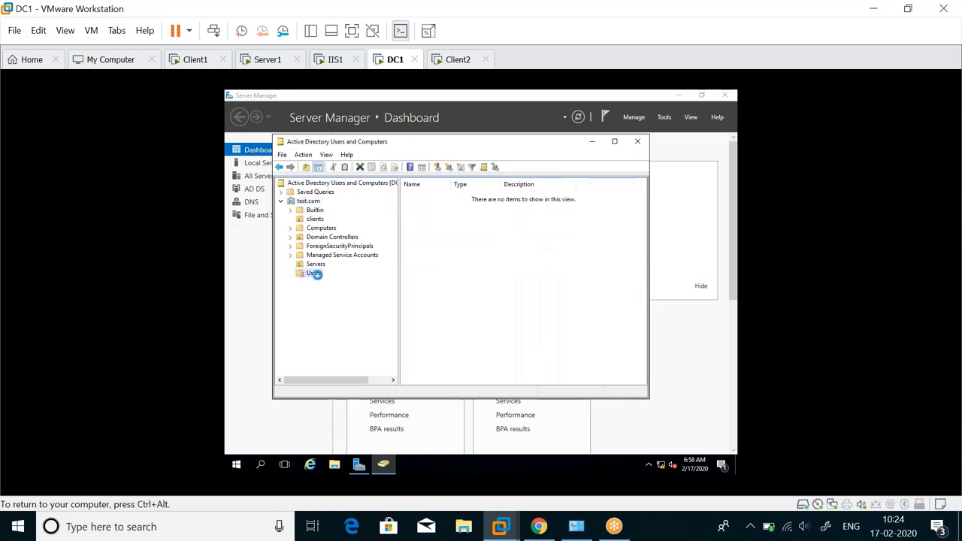
{"action": "left_click", "coordinate": [445, 197]}
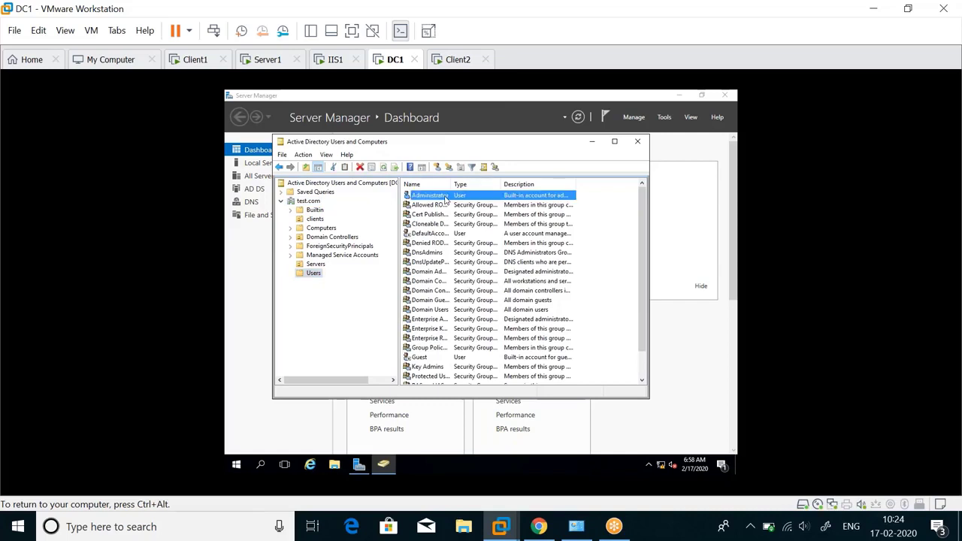
{"action": "right_click", "coordinate": [445, 197]}
{"action": "left_click", "coordinate": [517, 340]}
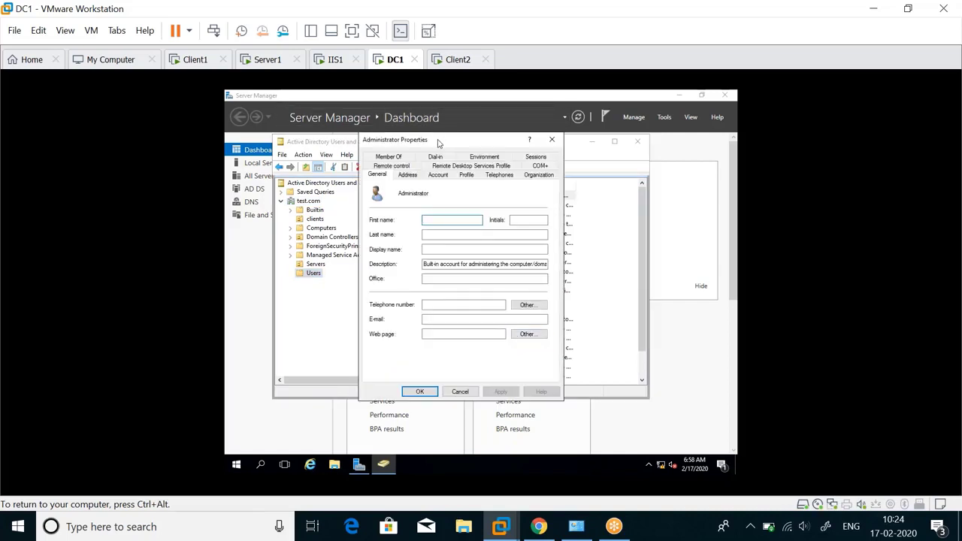
{"action": "left_click_drag", "start_coordinate": [438, 143], "coordinate": [585, 189]}
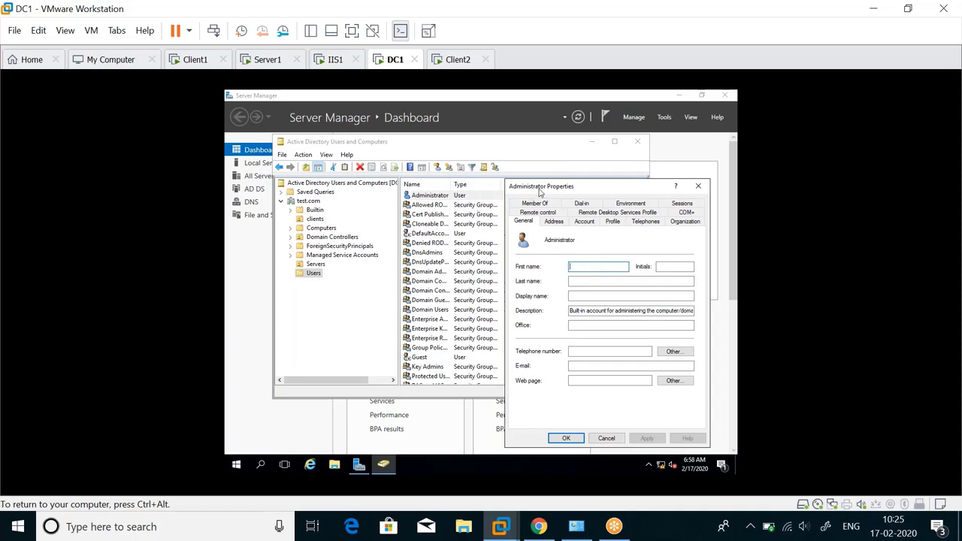
{"action": "mouse_move", "coordinate": [540, 190]}
{"action": "left_mouse_down"}
{"action": "mouse_move", "coordinate": [531, 176]}
{"action": "mouse_move", "coordinate": [545, 172]}
{"action": "left_mouse_up"}
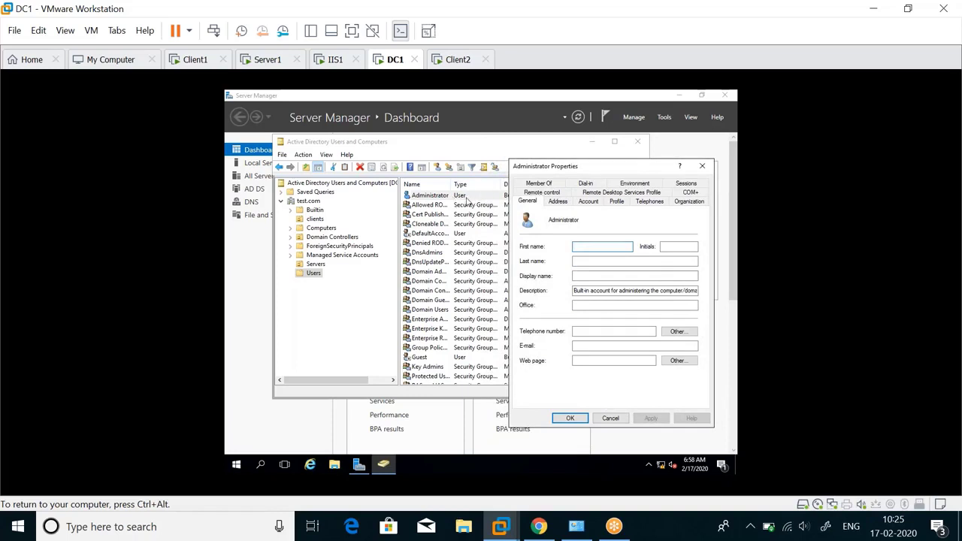
Step: Look through the Address, Account, Profile and Telephones tabs, returning to General
{"action": "left_click", "coordinate": [560, 204]}
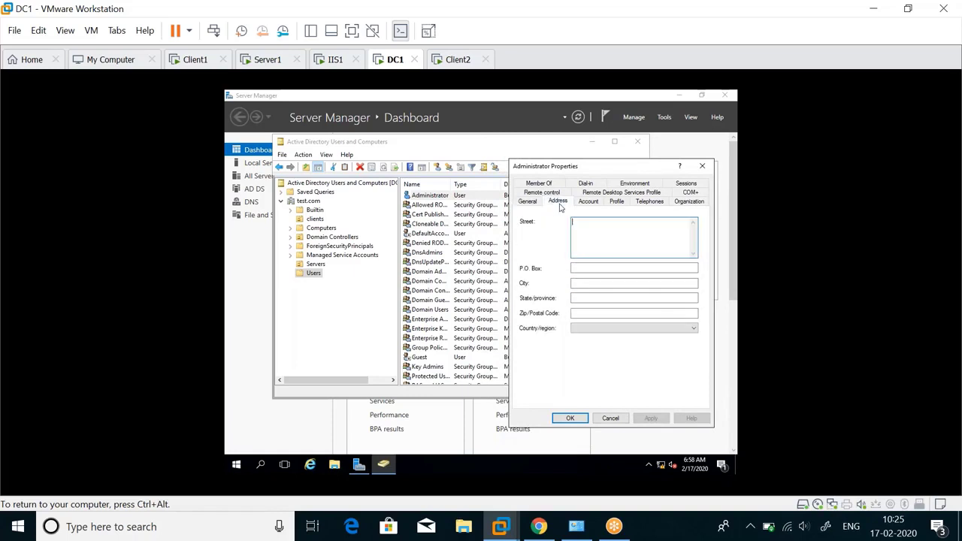
{"action": "left_click", "coordinate": [589, 202]}
{"action": "left_click", "coordinate": [617, 202]}
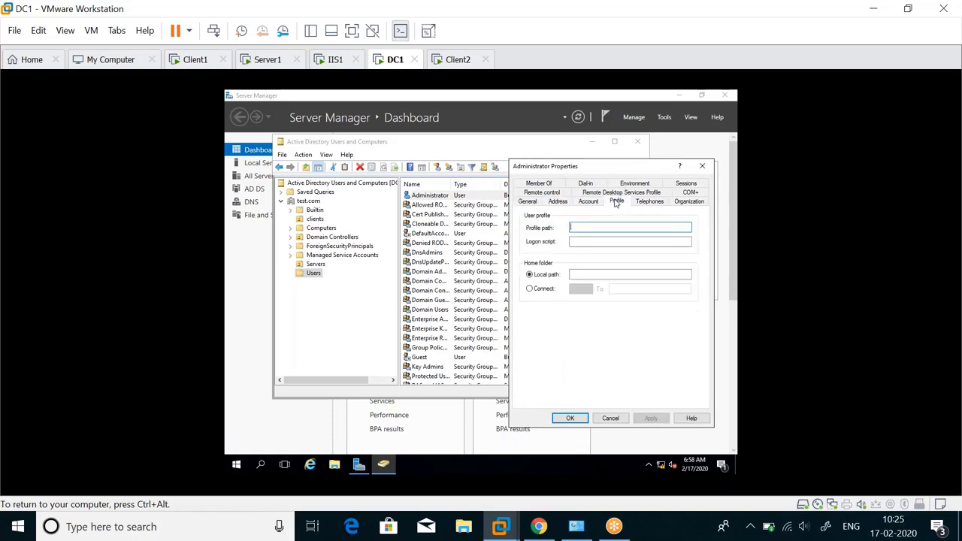
{"action": "left_click", "coordinate": [652, 203]}
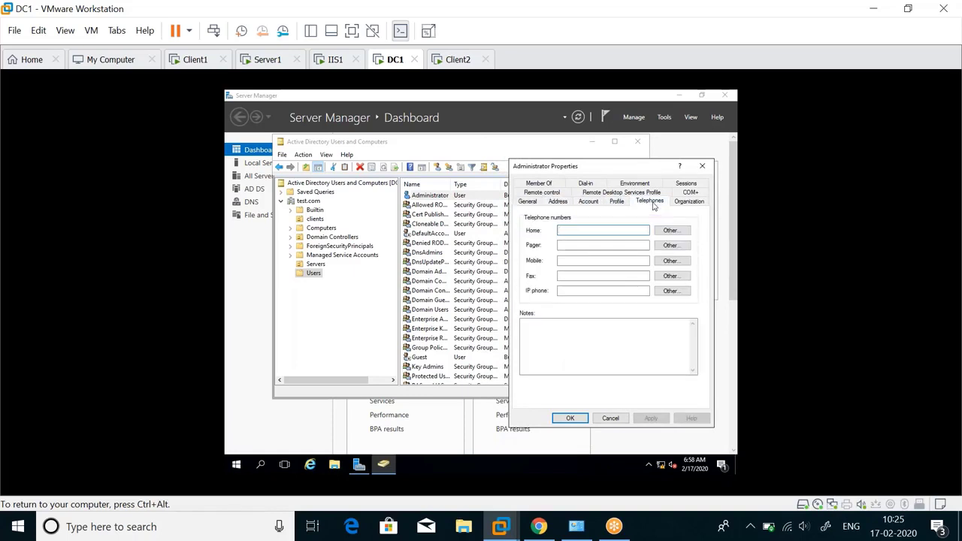
{"action": "left_click", "coordinate": [522, 203]}
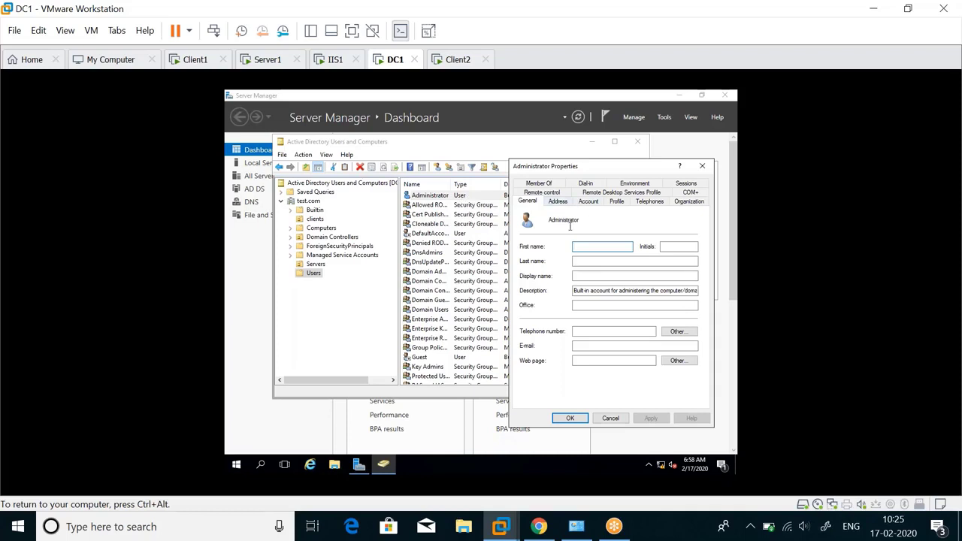
Step: Revisit the tabs through Organization, type H in Department, and close without saving
{"action": "left_click", "coordinate": [557, 203]}
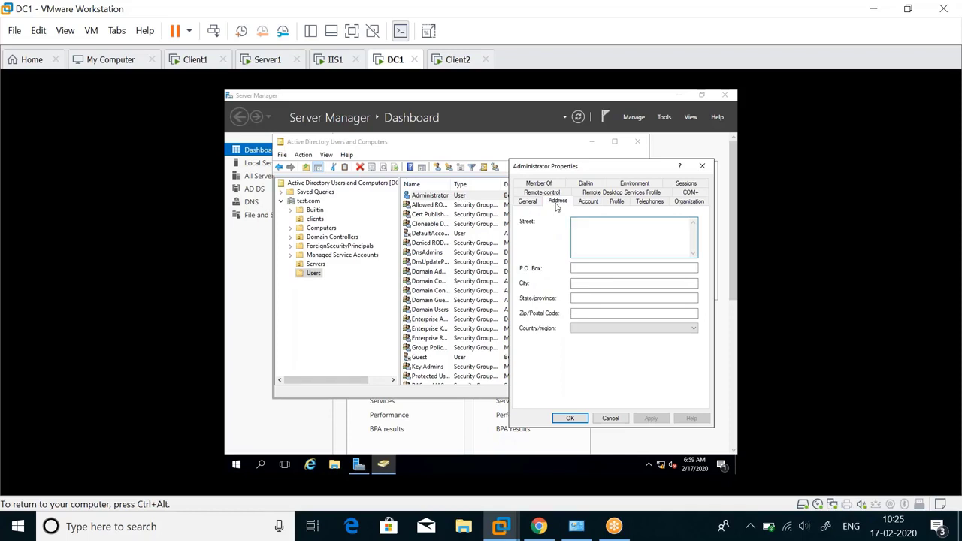
{"action": "left_click", "coordinate": [593, 204]}
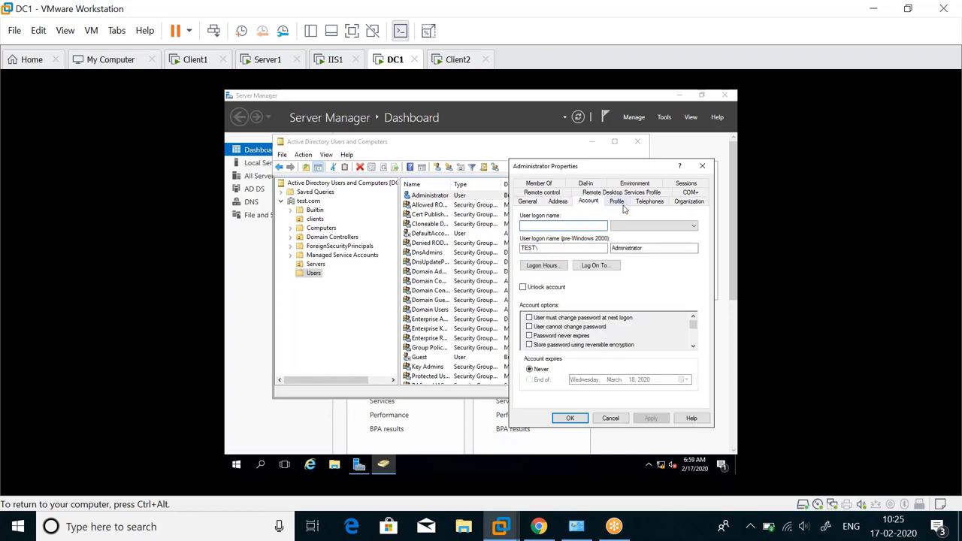
{"action": "left_click", "coordinate": [619, 204]}
{"action": "left_click", "coordinate": [650, 206]}
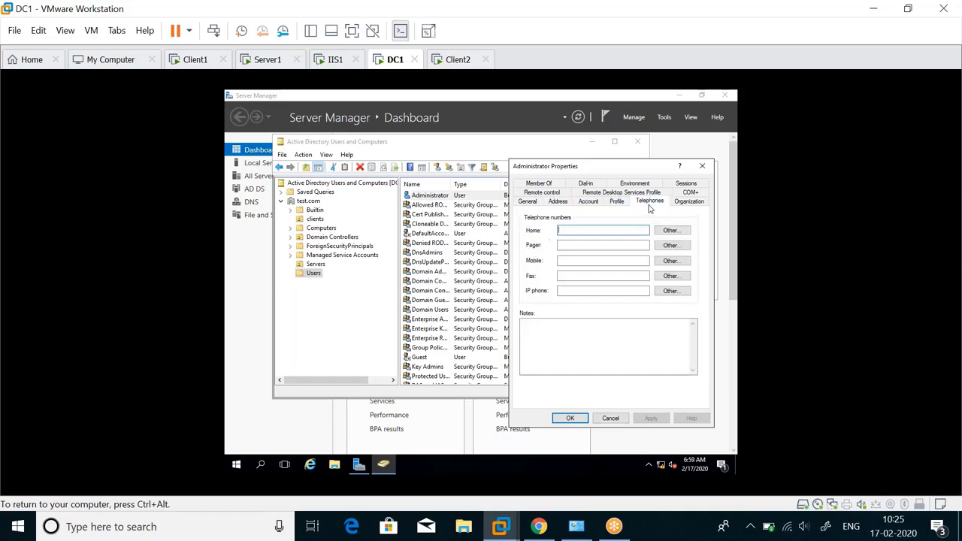
{"action": "left_click", "coordinate": [689, 203]}
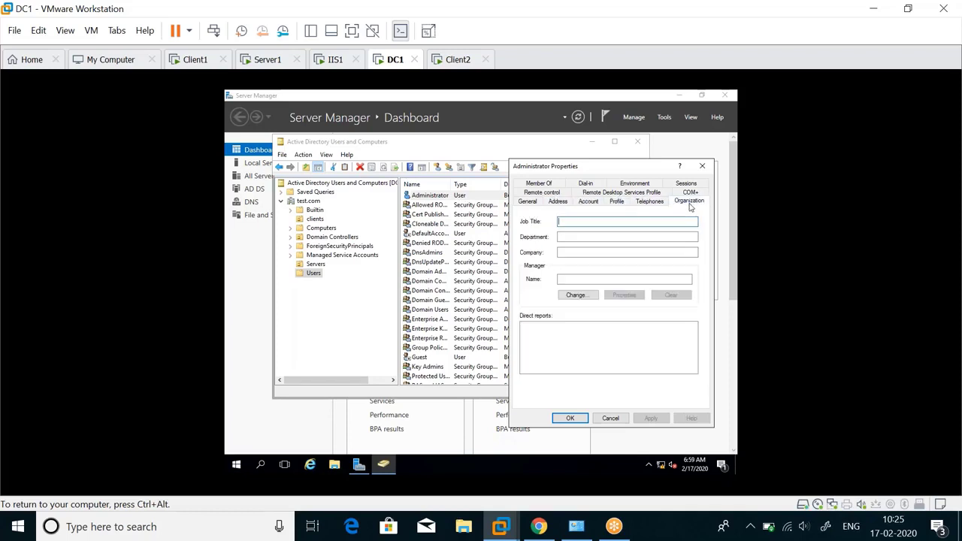
{"action": "left_click", "coordinate": [561, 236]}
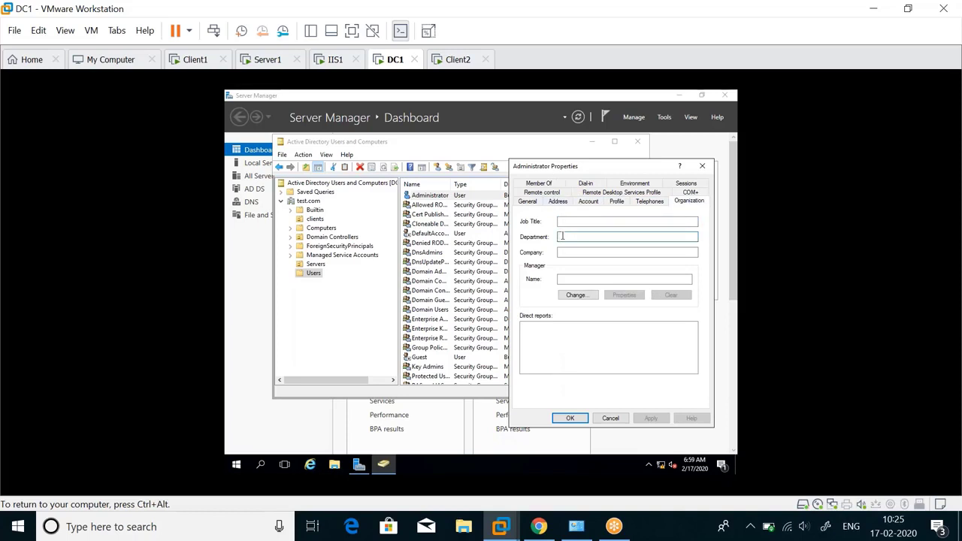
{"action": "type", "text": "Hr"}
{"action": "left_click", "coordinate": [702, 166]}
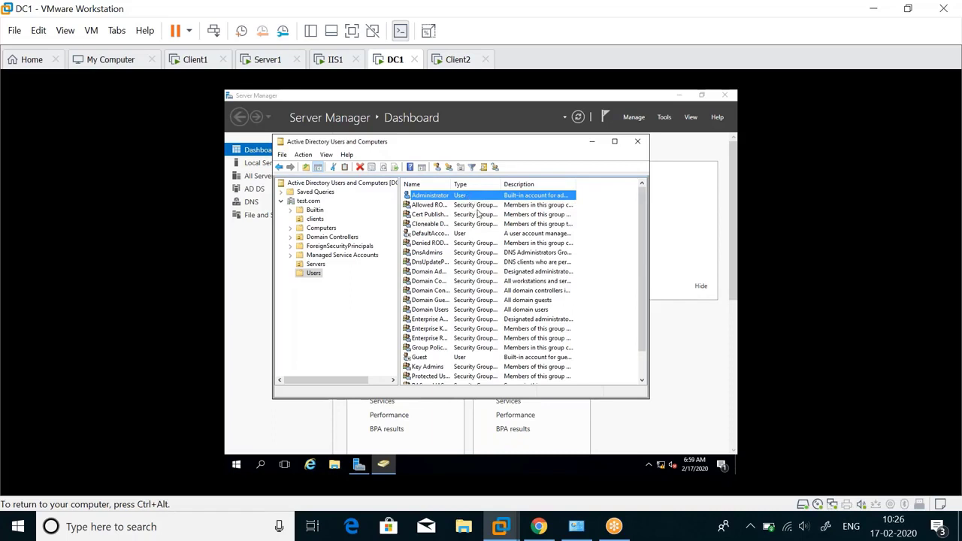
Step: Widen the Type column and select IIS1 and SERVER1 in the Servers container
{"action": "left_click_drag", "start_coordinate": [502, 184], "coordinate": [532, 184]}
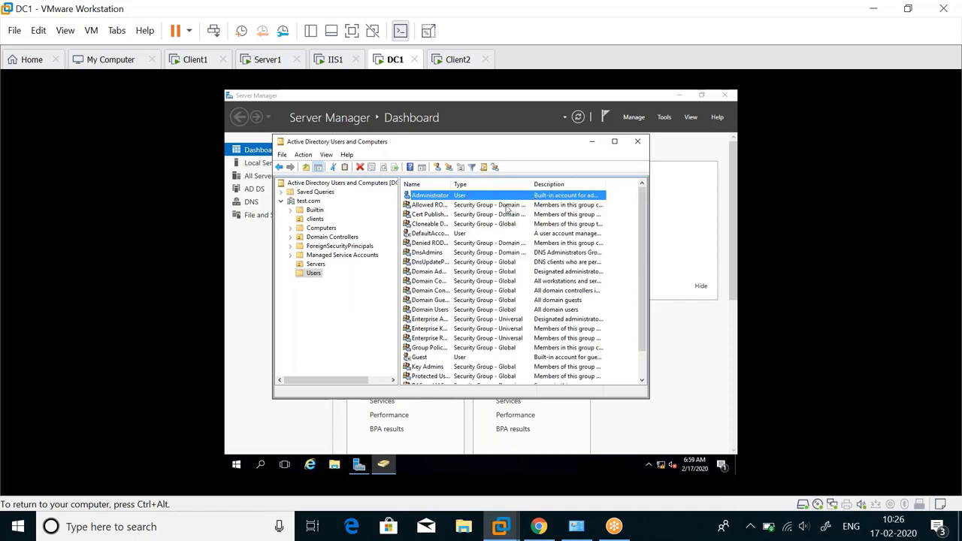
{"action": "left_click", "coordinate": [500, 204]}
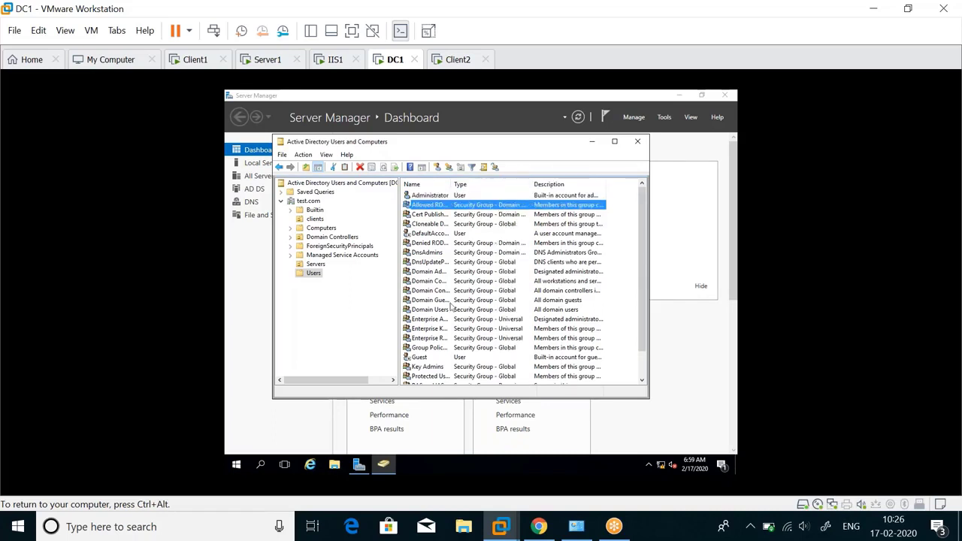
{"action": "left_click", "coordinate": [312, 265]}
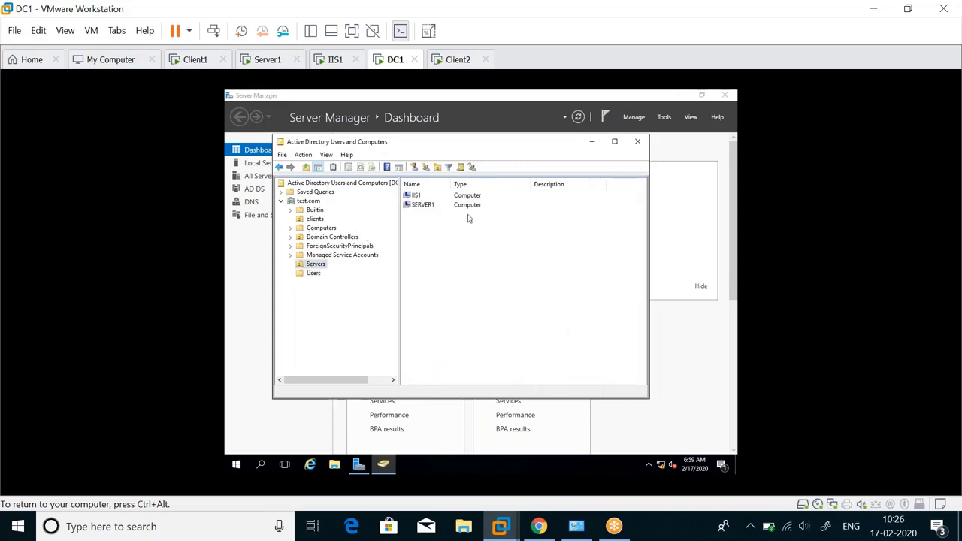
{"action": "left_click", "coordinate": [466, 198]}
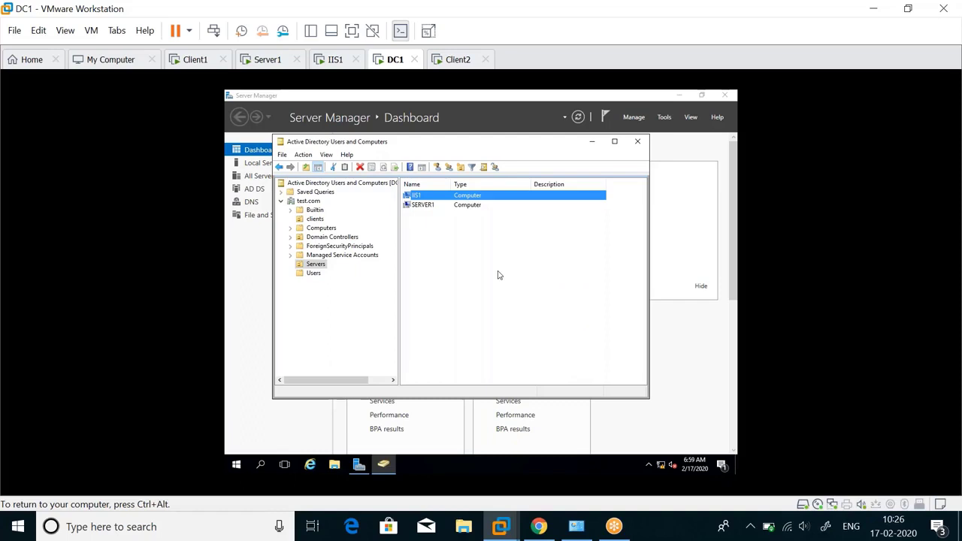
{"action": "left_click", "coordinate": [478, 233]}
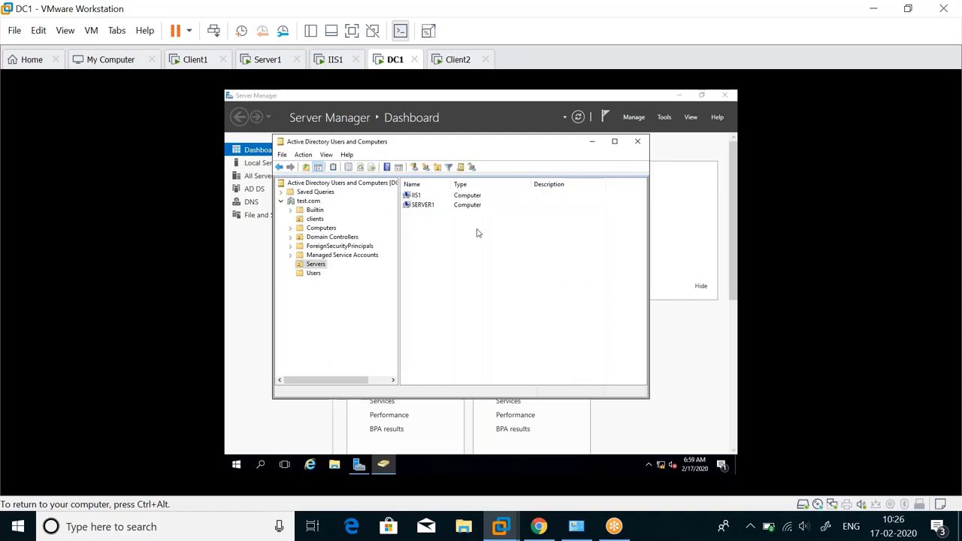
{"action": "left_click", "coordinate": [444, 208]}
{"action": "left_click", "coordinate": [320, 266]}
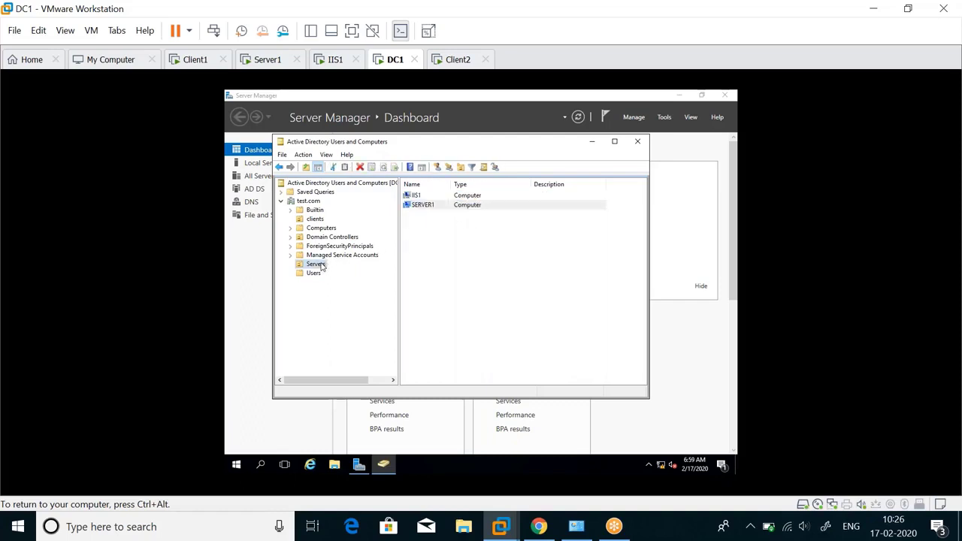
{"action": "right_click", "coordinate": [320, 266]}
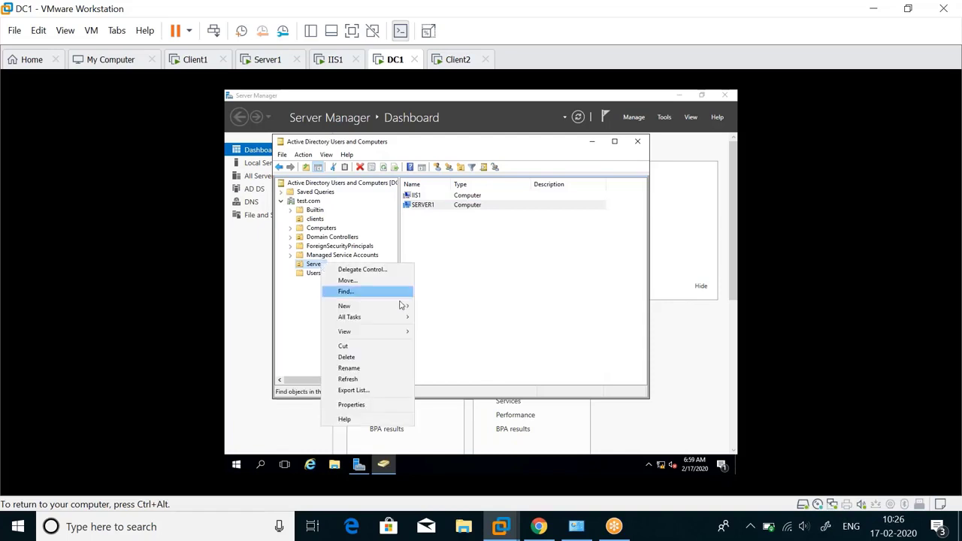
{"action": "left_click", "coordinate": [389, 405]}
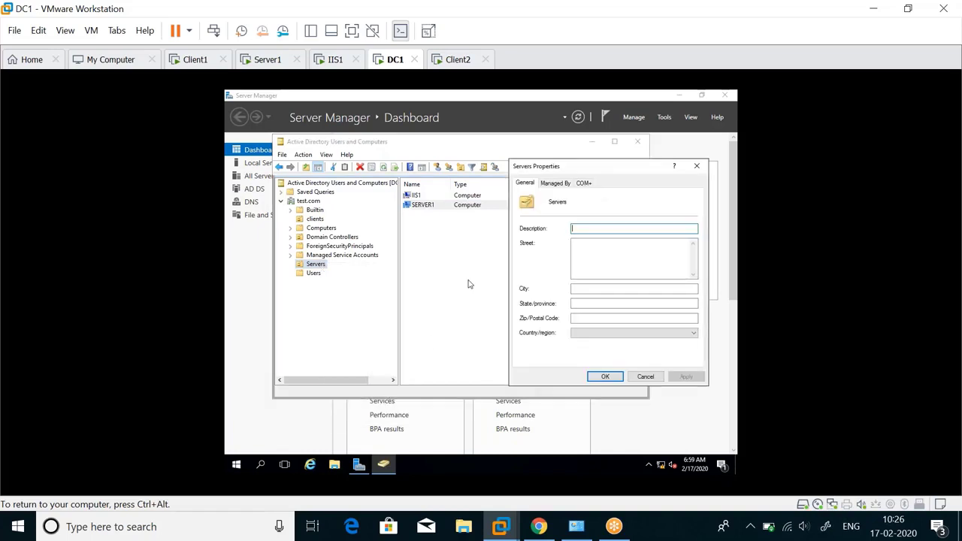
{"action": "left_click_drag", "start_coordinate": [563, 172], "coordinate": [491, 152]}
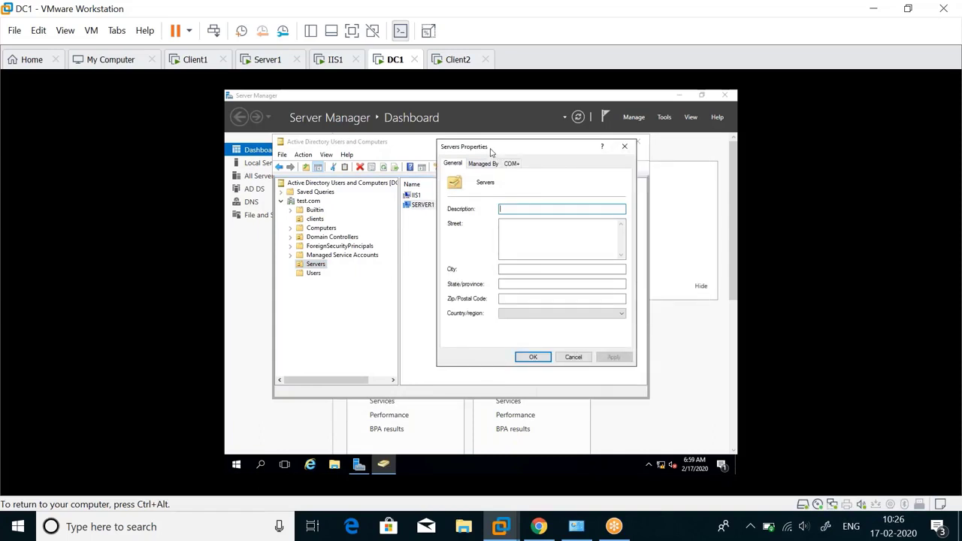
{"action": "left_click", "coordinate": [625, 146]}
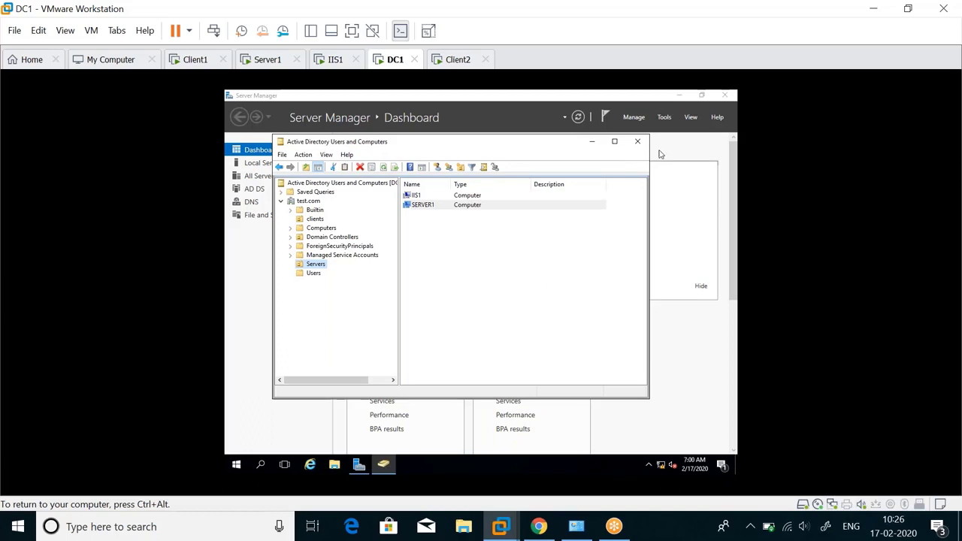
{"action": "left_click", "coordinate": [638, 141]}
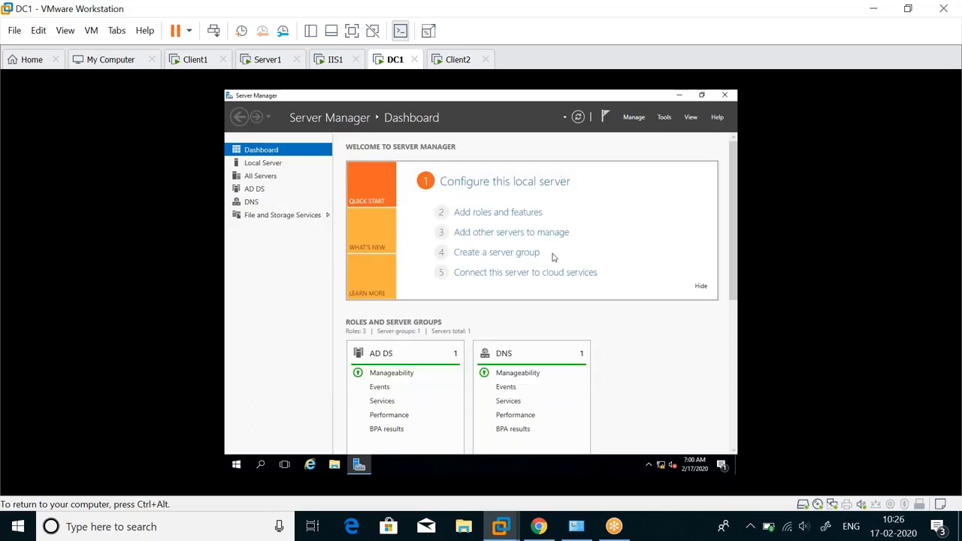
{"action": "left_click", "coordinate": [724, 94]}
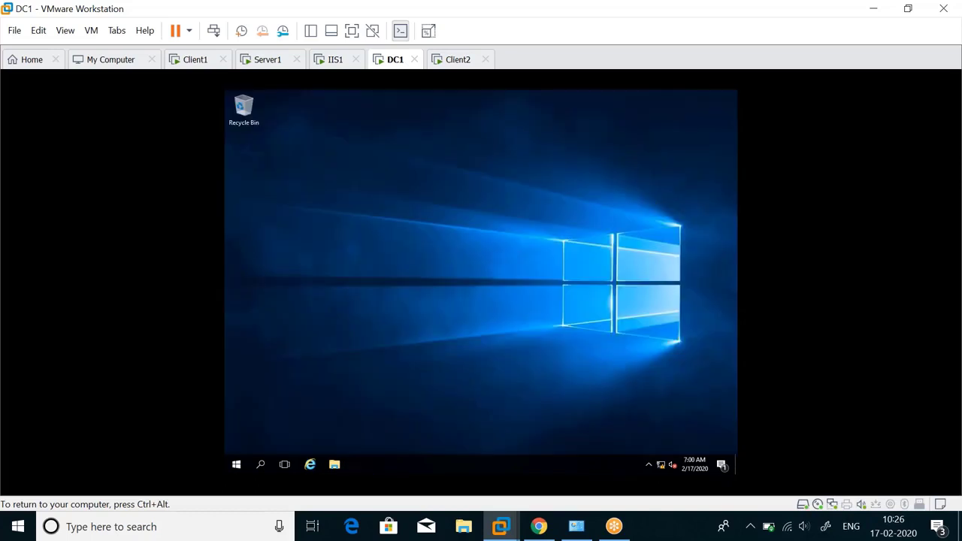
{"action": "left_click", "coordinate": [236, 465]}
{"action": "left_click", "coordinate": [393, 179]}
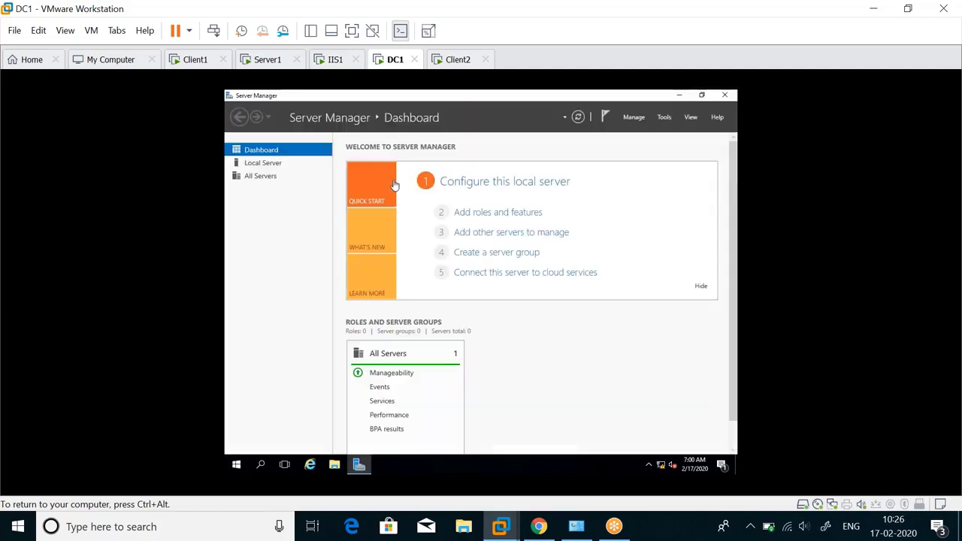
{"action": "left_click", "coordinate": [665, 118]}
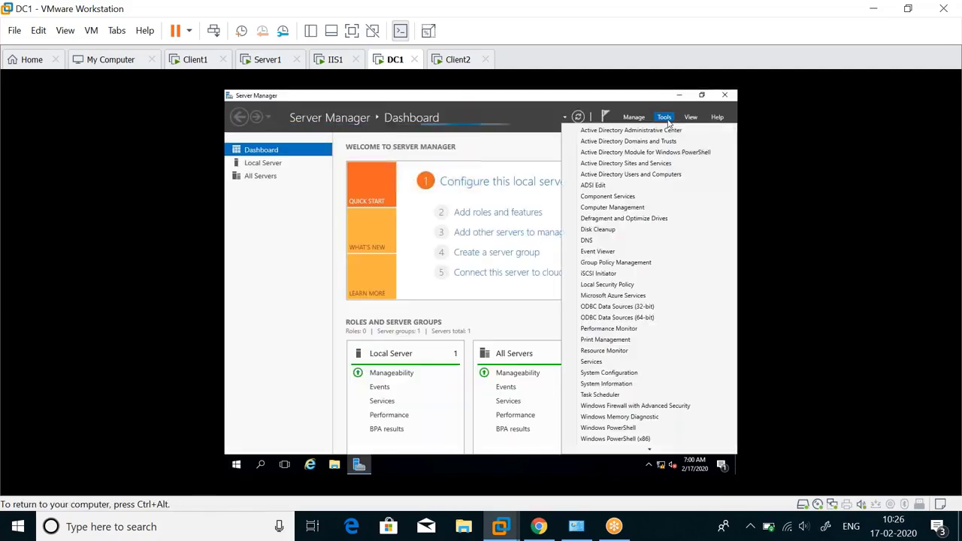
{"action": "left_click", "coordinate": [624, 174]}
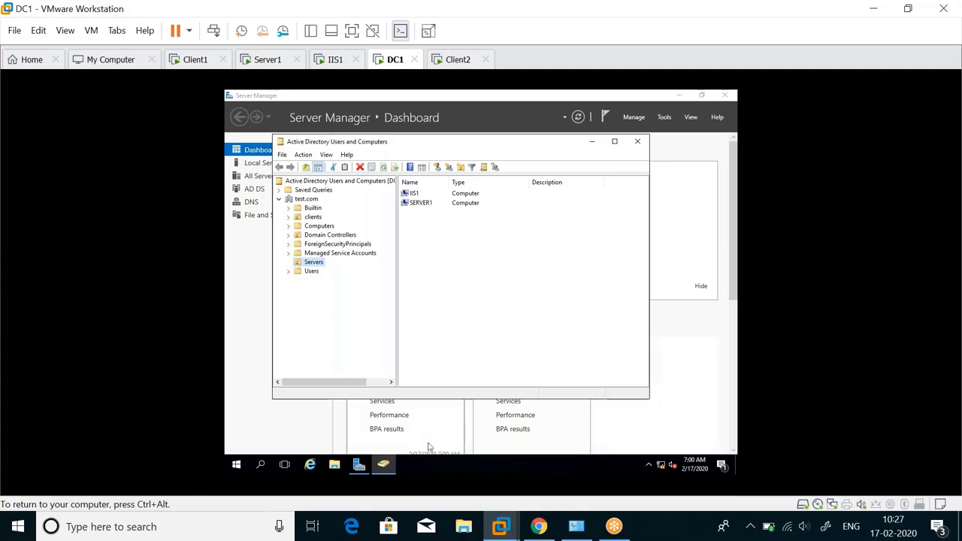
{"action": "left_click", "coordinate": [827, 527]}
Step: Reopen the schema sketch and write 'Definition of objects +' beneath schema
{"action": "left_click", "coordinate": [726, 214]}
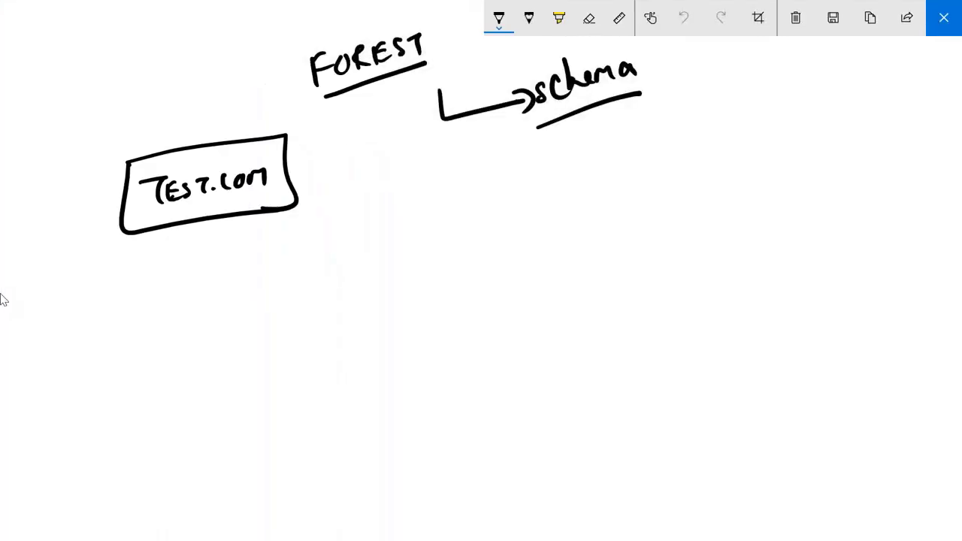
{"action": "mouse_move", "coordinate": [484, 178]}
{"action": "left_mouse_down"}
{"action": "mouse_move", "coordinate": [466, 203]}
{"action": "mouse_move", "coordinate": [516, 181]}
{"action": "left_mouse_up"}
{"action": "mouse_move", "coordinate": [528, 137]}
{"action": "left_mouse_down"}
{"action": "mouse_move", "coordinate": [533, 218]}
{"action": "mouse_move", "coordinate": [589, 145]}
{"action": "mouse_move", "coordinate": [683, 167]}
{"action": "left_mouse_up"}
{"action": "left_click_drag", "start_coordinate": [701, 122], "coordinate": [736, 149]}
{"action": "left_click_drag", "start_coordinate": [742, 120], "coordinate": [764, 118]}
{"action": "mouse_move", "coordinate": [774, 105]}
{"action": "left_mouse_down"}
{"action": "mouse_move", "coordinate": [759, 127]}
{"action": "mouse_move", "coordinate": [782, 125]}
{"action": "left_mouse_up"}
{"action": "left_click_drag", "start_coordinate": [812, 91], "coordinate": [810, 120]}
{"action": "left_click_drag", "start_coordinate": [797, 113], "coordinate": [842, 100]}
Step: Write 'attributes' below objects and draw an arrow back to schema
{"action": "left_click_drag", "start_coordinate": [712, 188], "coordinate": [720, 203]}
{"action": "mouse_move", "coordinate": [728, 164]}
{"action": "left_mouse_down"}
{"action": "mouse_move", "coordinate": [726, 202]}
{"action": "mouse_move", "coordinate": [742, 171]}
{"action": "left_mouse_up"}
{"action": "left_click_drag", "start_coordinate": [746, 167], "coordinate": [778, 191]}
{"action": "left_click_drag", "start_coordinate": [787, 145], "coordinate": [783, 188]}
{"action": "left_click_drag", "start_coordinate": [788, 174], "coordinate": [820, 184]}
{"action": "mouse_move", "coordinate": [819, 152]}
{"action": "left_mouse_down"}
{"action": "mouse_move", "coordinate": [818, 185]}
{"action": "mouse_move", "coordinate": [842, 181]}
{"action": "left_mouse_up"}
{"action": "left_click_drag", "start_coordinate": [858, 167], "coordinate": [834, 181]}
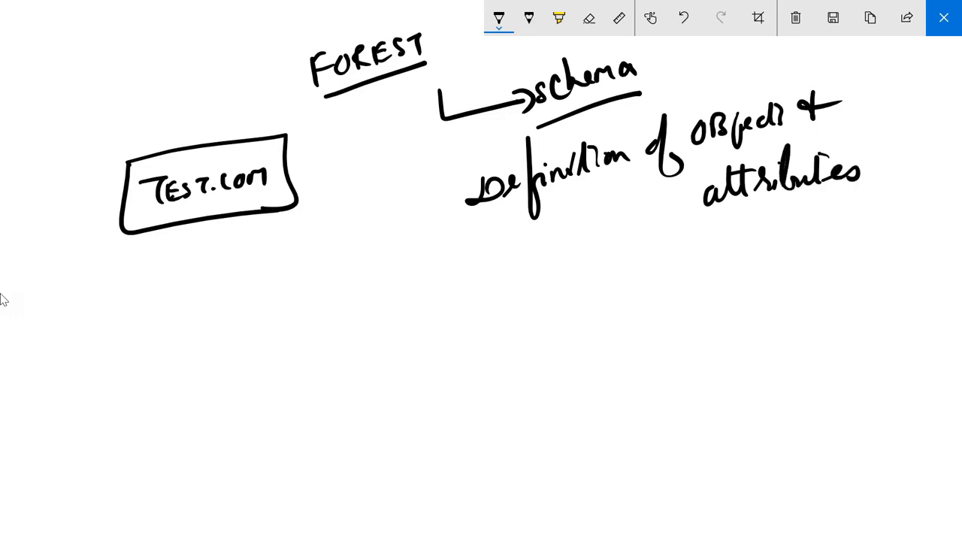
{"action": "mouse_move", "coordinate": [749, 97]}
{"action": "left_mouse_down"}
{"action": "mouse_move", "coordinate": [700, 75]}
{"action": "mouse_move", "coordinate": [645, 79]}
{"action": "mouse_move", "coordinate": [671, 88]}
{"action": "left_mouse_up"}
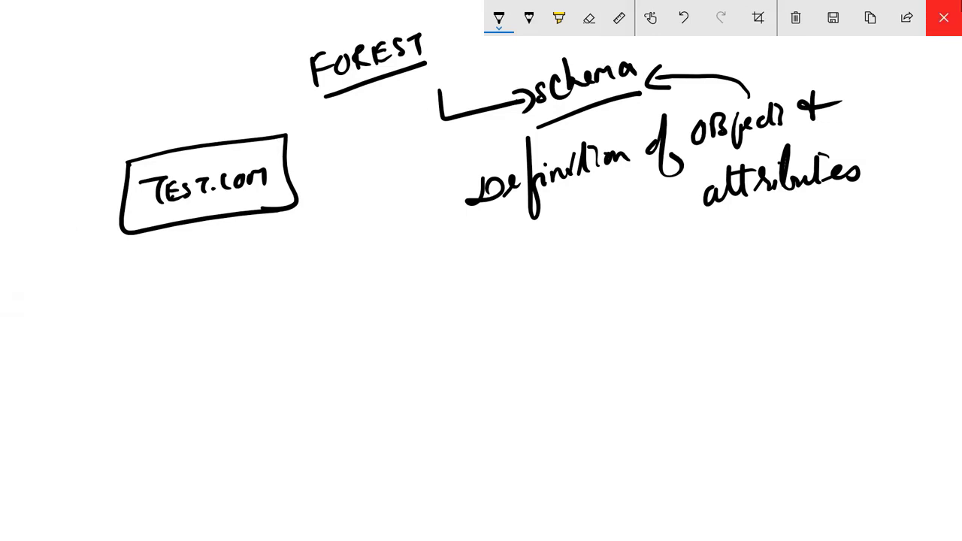
Step: Close the sketch and run mmc from the Run box for an empty console
{"action": "left_click", "coordinate": [945, 16]}
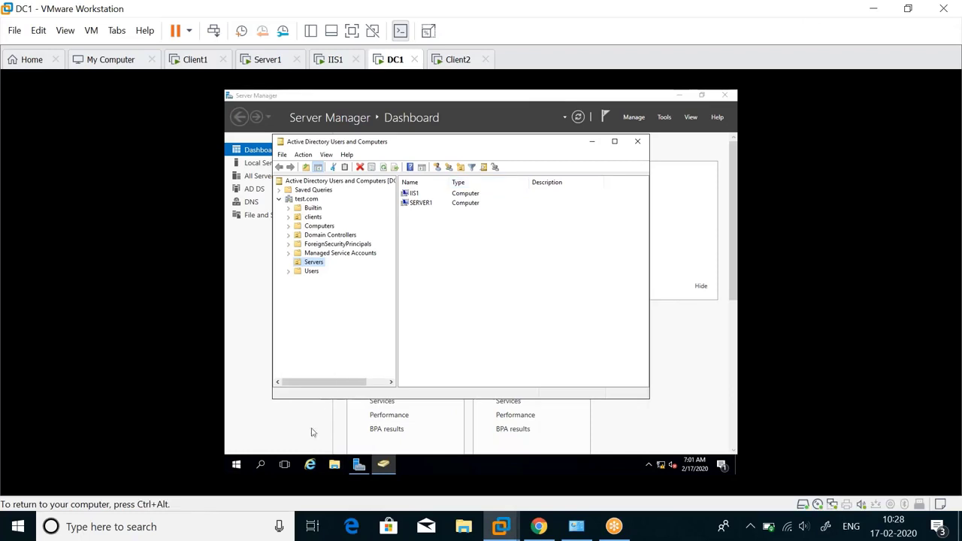
{"action": "right_click", "coordinate": [235, 466]}
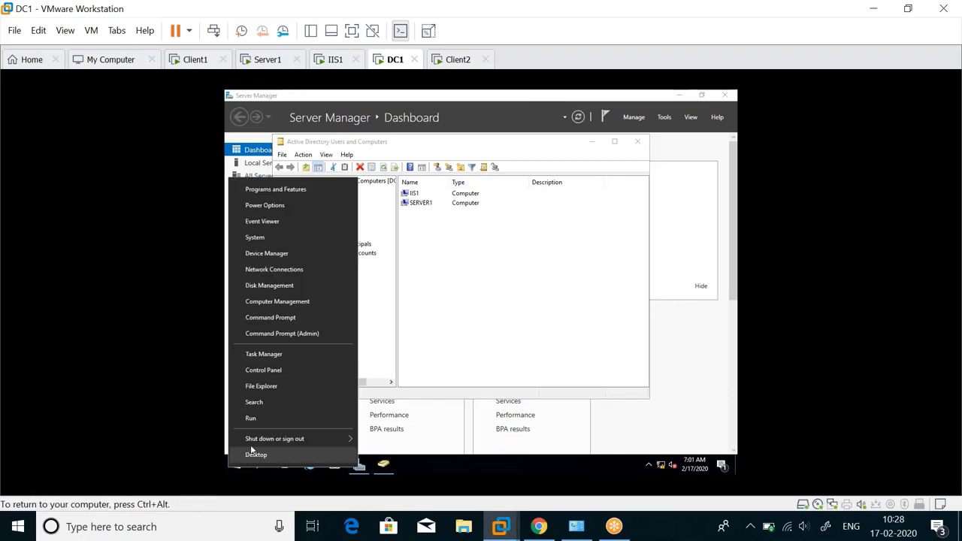
{"action": "left_click", "coordinate": [254, 418]}
{"action": "key", "text": "BackSpace"}
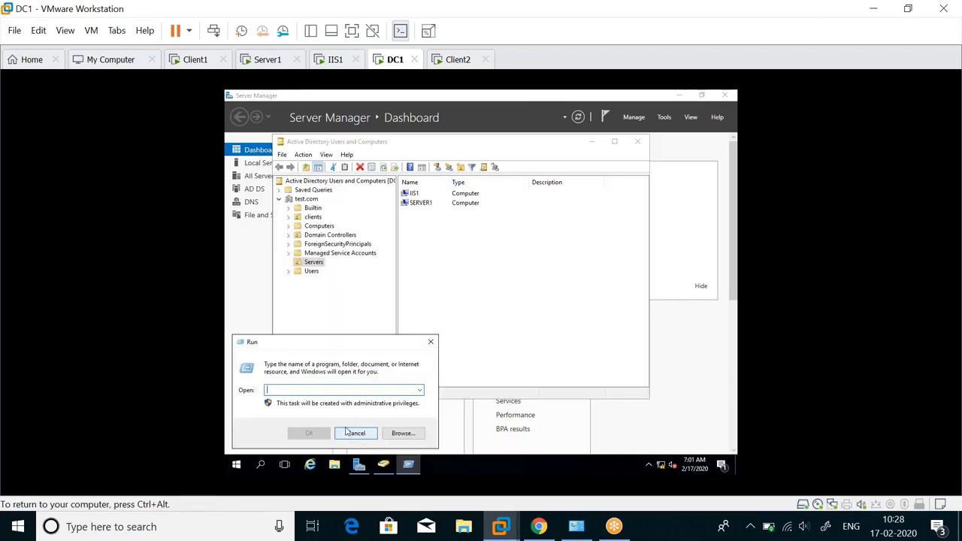
{"action": "type", "text": "regedi"}
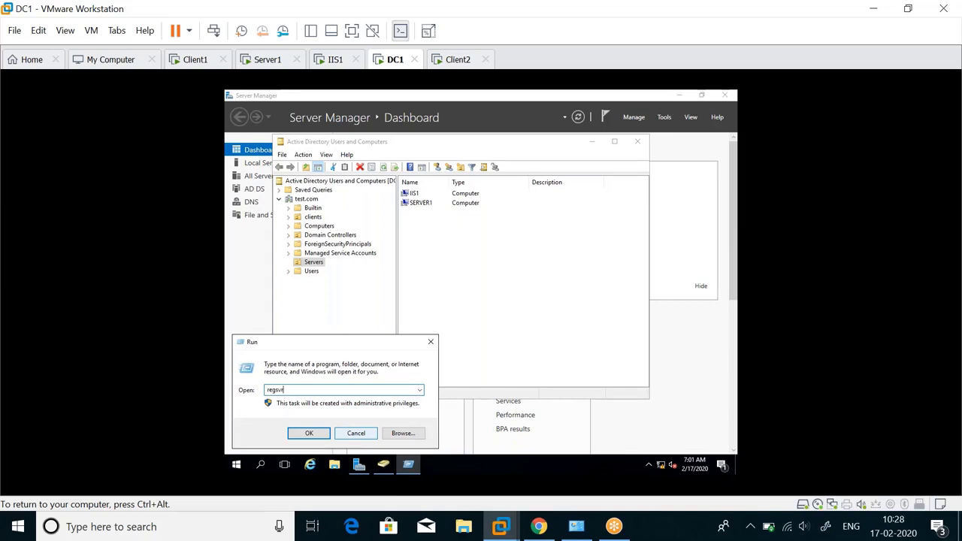
{"action": "type", "text": "32 schmmgmt.dll"}
{"action": "key", "text": "BackSpace"}
{"action": "key", "text": "BackSpace"}
{"action": "key", "text": "BackSpace"}
{"action": "key", "text": "BackSpace"}
{"action": "key", "text": "BackSpace"}
{"action": "key", "text": "BackSpace"}
{"action": "key", "text": "BackSpace"}
{"action": "key", "text": "BackSpace"}
{"action": "key", "text": "BackSpace"}
{"action": "key", "text": "BackSpace"}
{"action": "key", "text": "BackSpace"}
{"action": "key", "text": "BackSpace"}
{"action": "key", "text": "BackSpace"}
{"action": "key", "text": "BackSpace"}
{"action": "key", "text": "BackSpace"}
{"action": "key", "text": "BackSpace"}
{"action": "key", "text": "BackSpace"}
{"action": "key", "text": "BackSpace"}
{"action": "key", "text": "BackSpace"}
{"action": "key", "text": "BackSpace"}
{"action": "key", "text": "BackSpace"}
{"action": "type", "text": "mmc"}
{"action": "key", "text": "Return"}
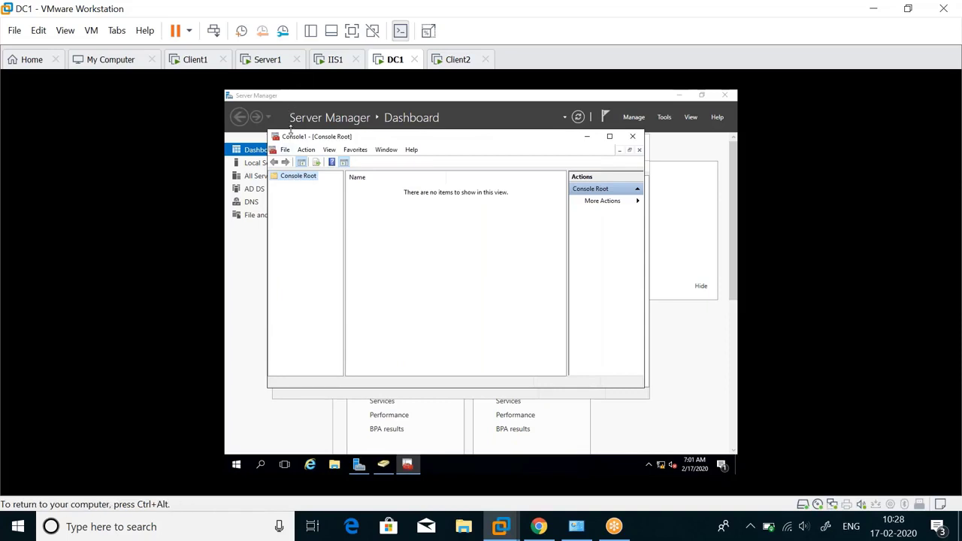
{"action": "left_click", "coordinate": [285, 149]}
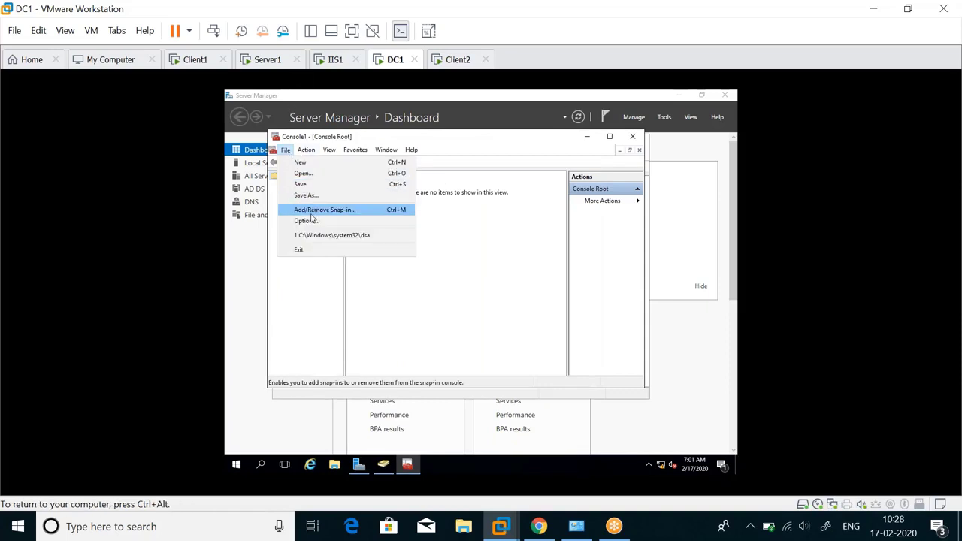
{"action": "left_click", "coordinate": [318, 214]}
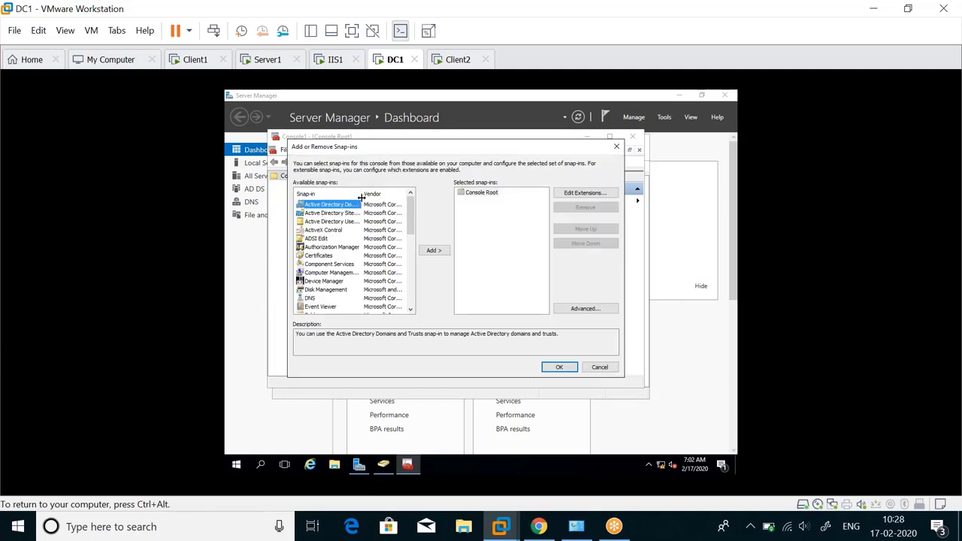
{"action": "left_click_drag", "start_coordinate": [362, 197], "coordinate": [373, 197]}
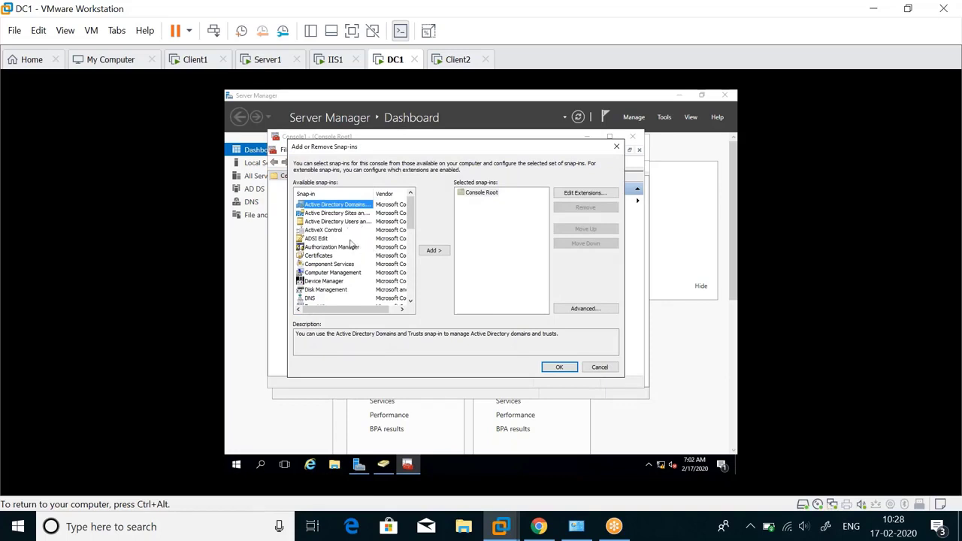
{"action": "left_click", "coordinate": [601, 367]}
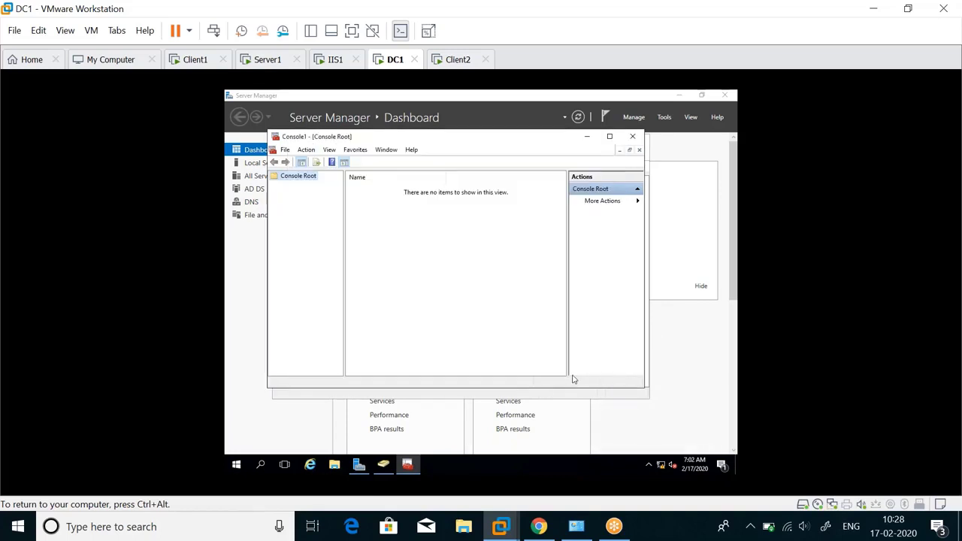
Step: Run regsvr32 schmmgmt.dll from the Run box and acknowledge the success message
{"action": "right_click", "coordinate": [237, 465]}
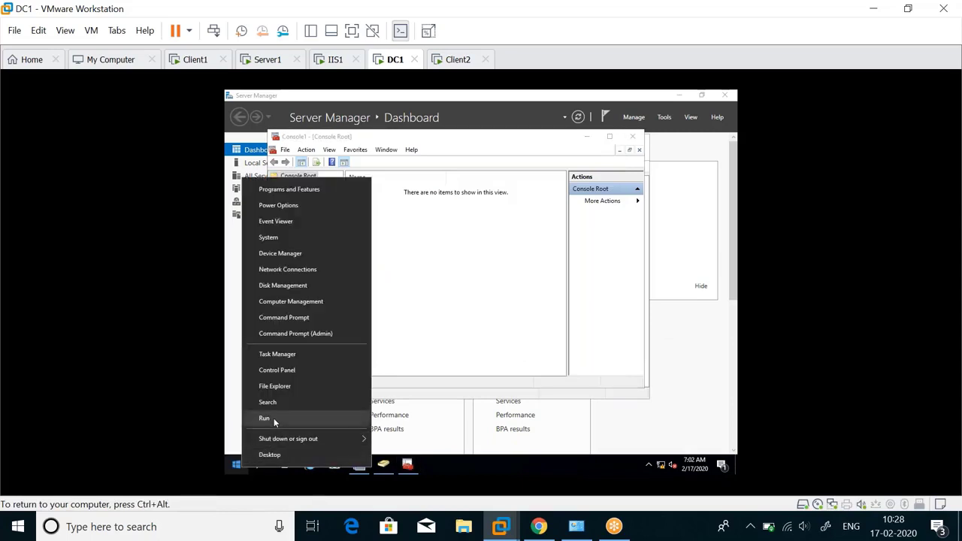
{"action": "left_click", "coordinate": [265, 418]}
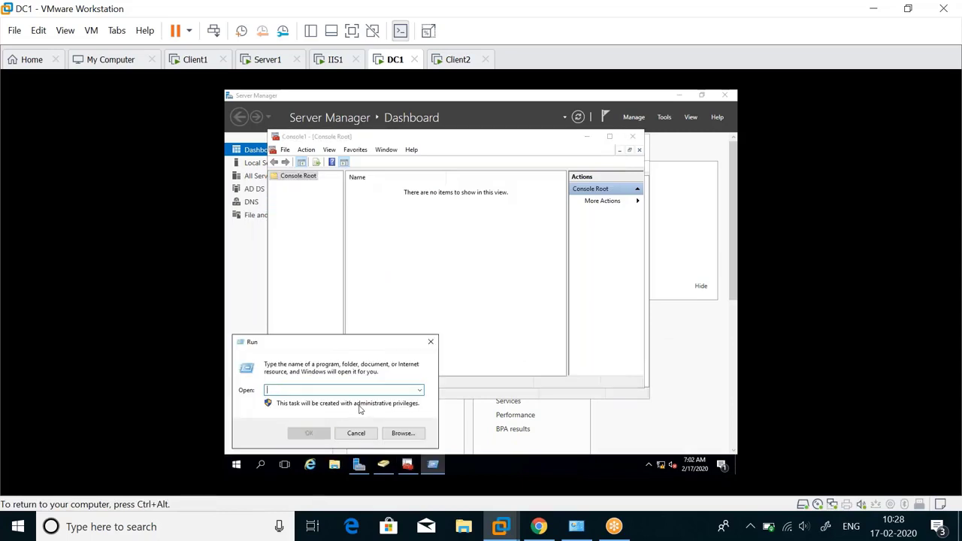
{"action": "type", "text": "reg"}
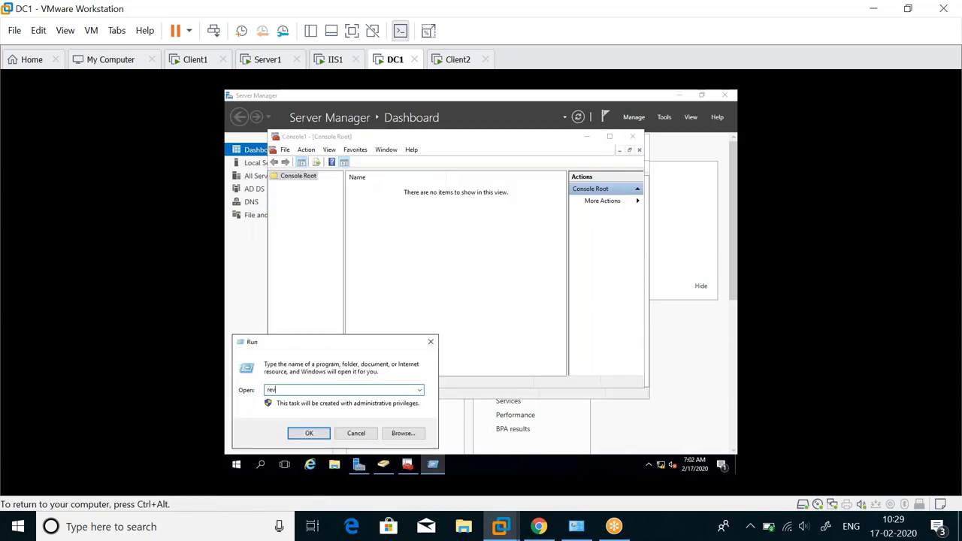
{"action": "key", "text": "BackSpace"}
{"action": "type", "text": "gesvr32 schmmgmt.dll"}
{"action": "key", "text": "Return"}
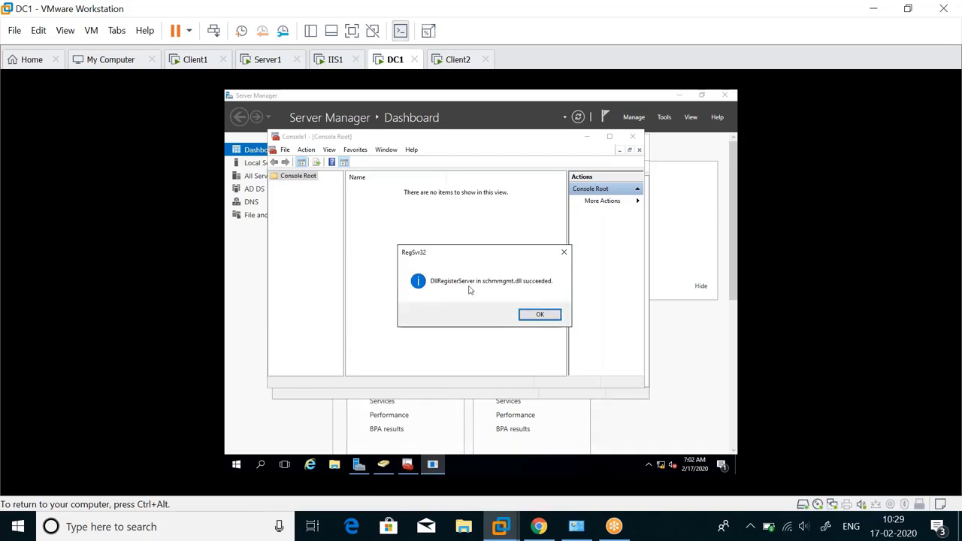
{"action": "left_click", "coordinate": [554, 317]}
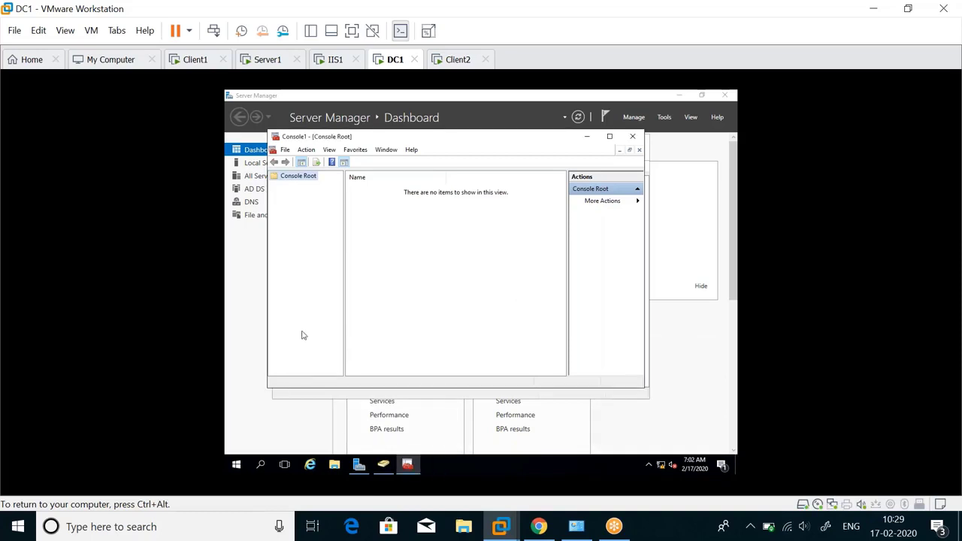
Step: Add the Active Directory Schema snap-in to Console1 and maximize the console
{"action": "left_click", "coordinate": [286, 151]}
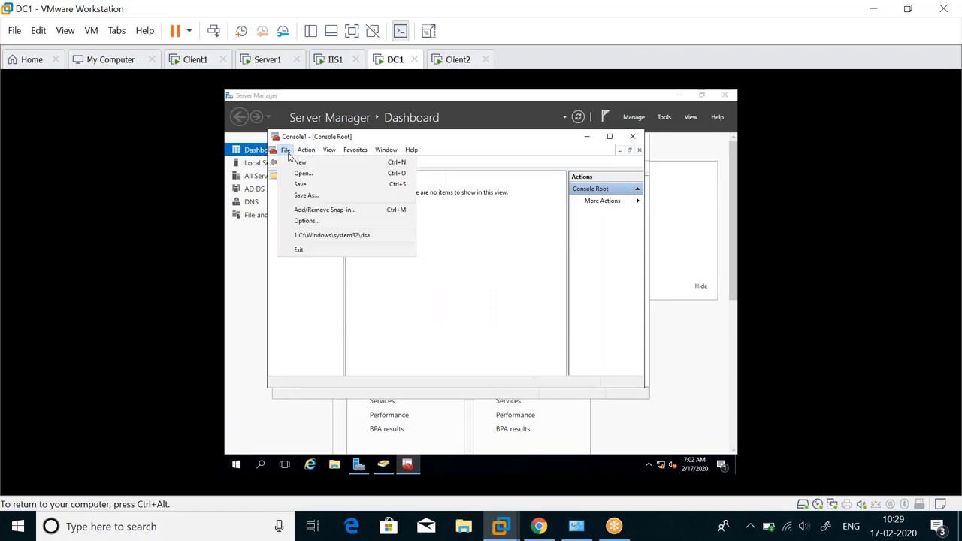
{"action": "left_click", "coordinate": [304, 211]}
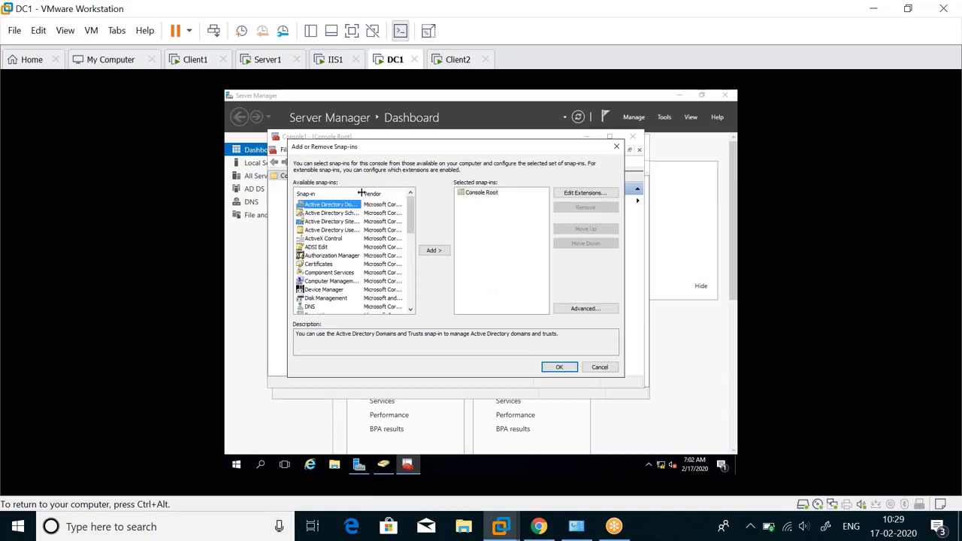
{"action": "left_click_drag", "start_coordinate": [360, 193], "coordinate": [379, 195]}
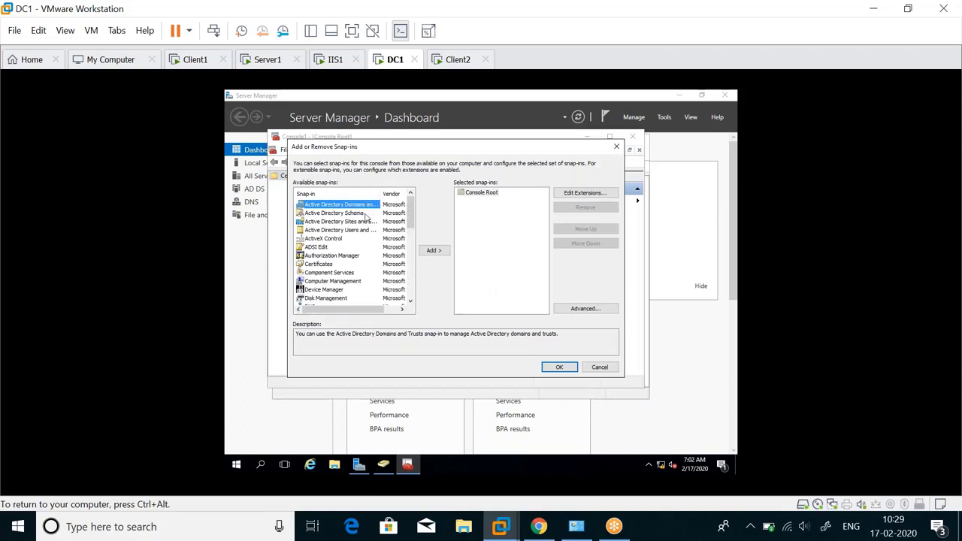
{"action": "left_click", "coordinate": [364, 215]}
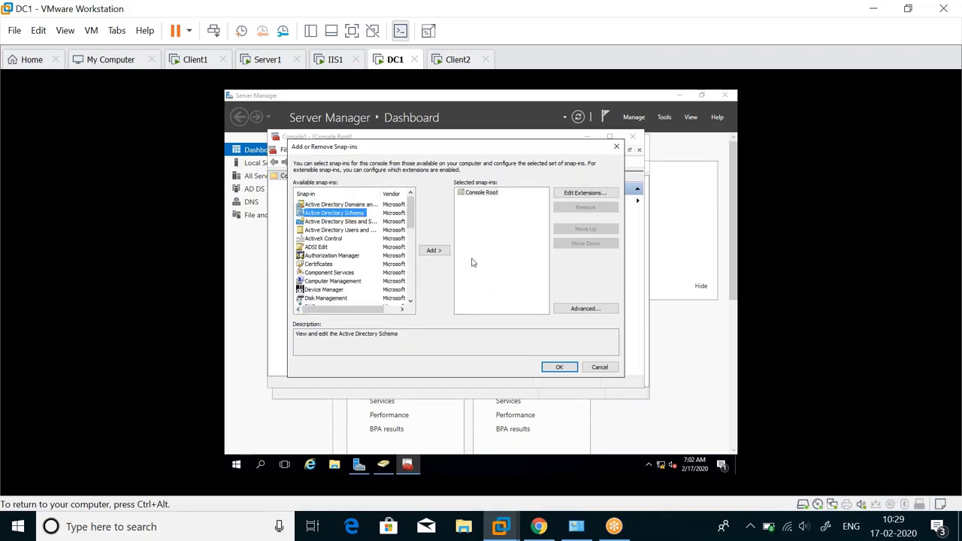
{"action": "left_click", "coordinate": [442, 251]}
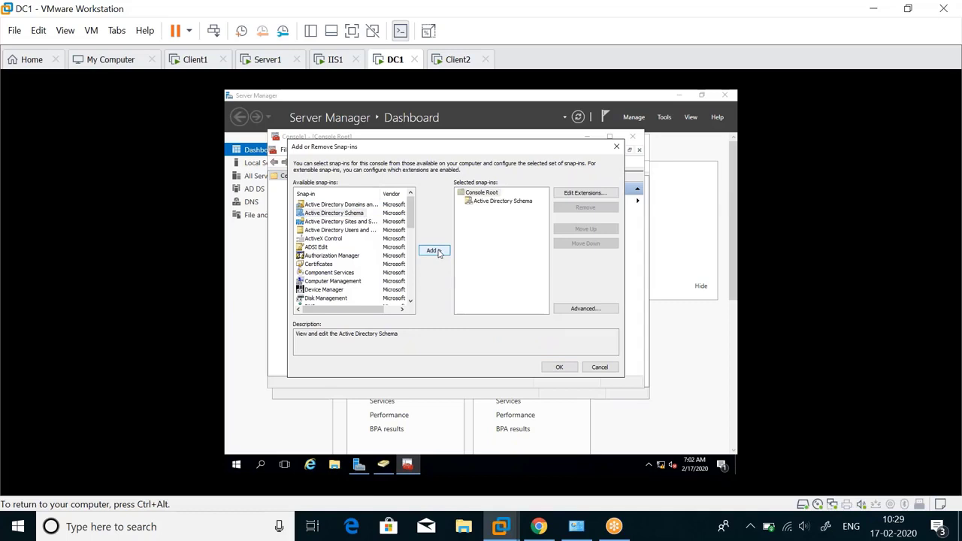
{"action": "left_click", "coordinate": [559, 367]}
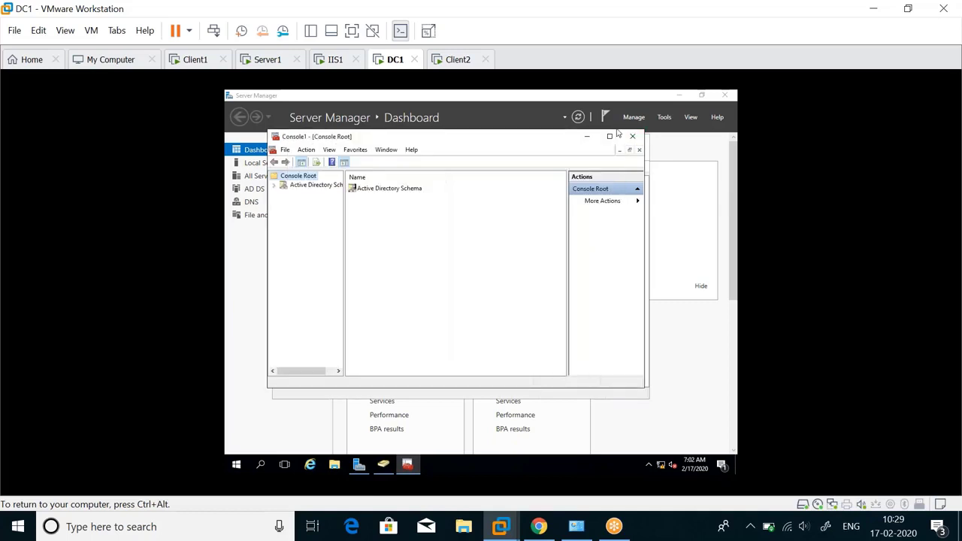
{"action": "left_click", "coordinate": [610, 136]}
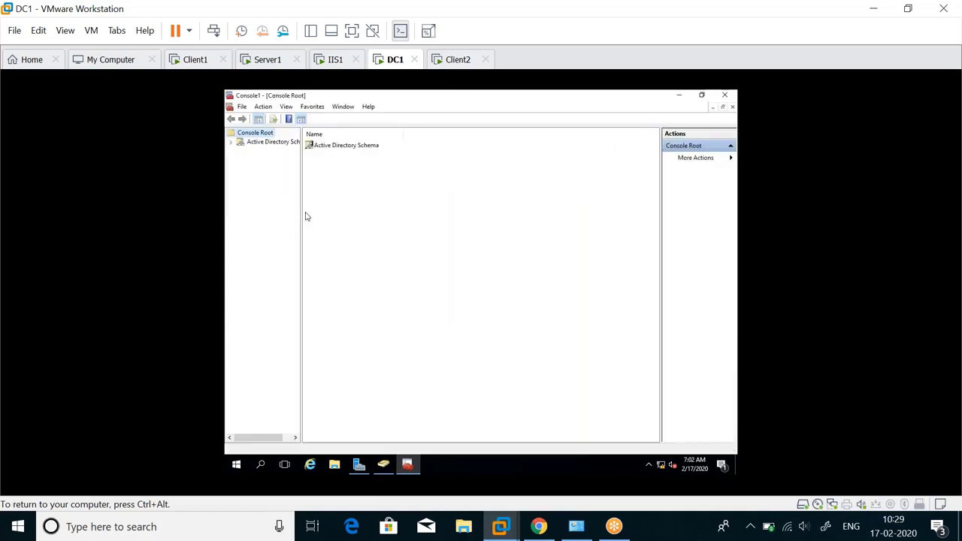
Step: Connect to the schema on DC.test.com and view Classes, Attributes, then Classes again
{"action": "left_click_drag", "start_coordinate": [301, 213], "coordinate": [388, 241]}
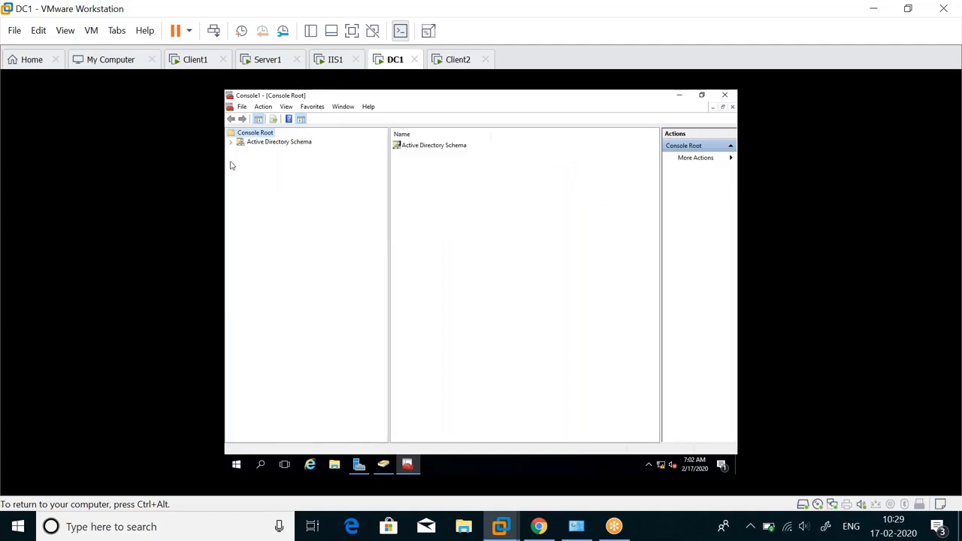
{"action": "left_click", "coordinate": [279, 141]}
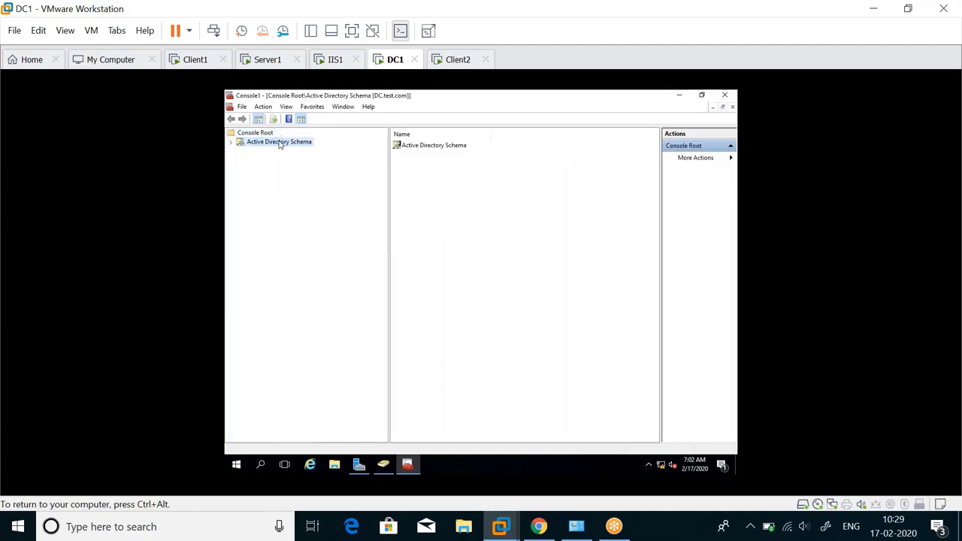
{"action": "left_click", "coordinate": [266, 151]}
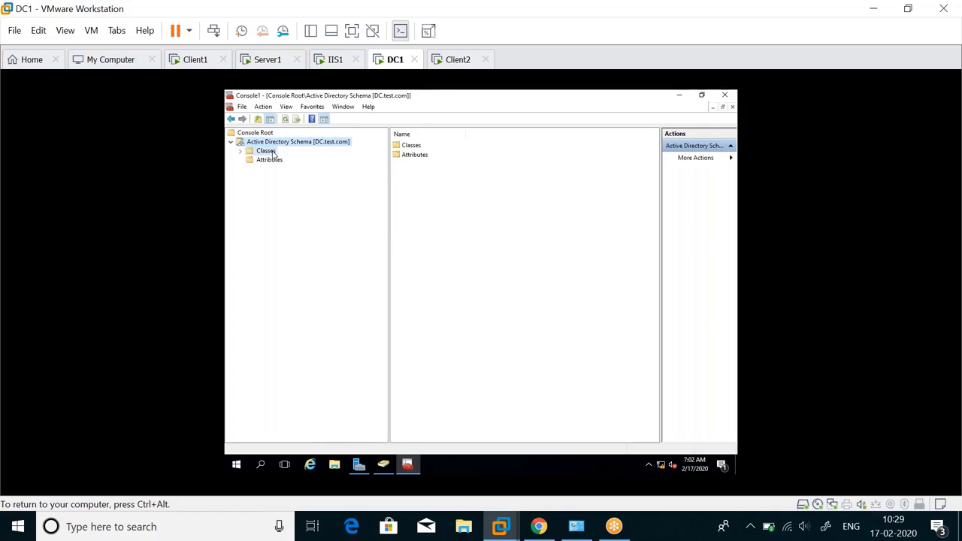
{"action": "left_click", "coordinate": [274, 160]}
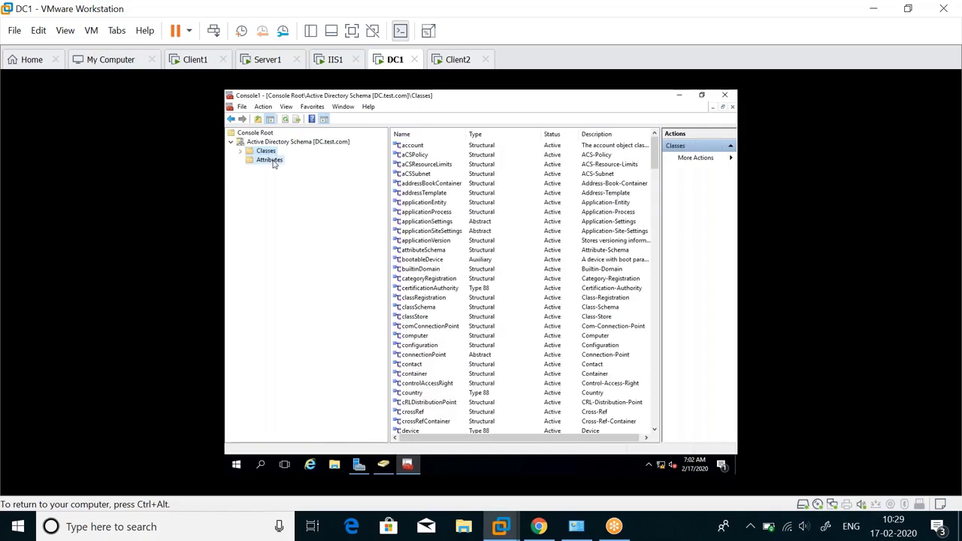
{"action": "left_click", "coordinate": [265, 152]}
Step: Browse classes like addressBookContainer and organizationalUnit, then open the group class's properties
{"action": "left_click", "coordinate": [421, 186]}
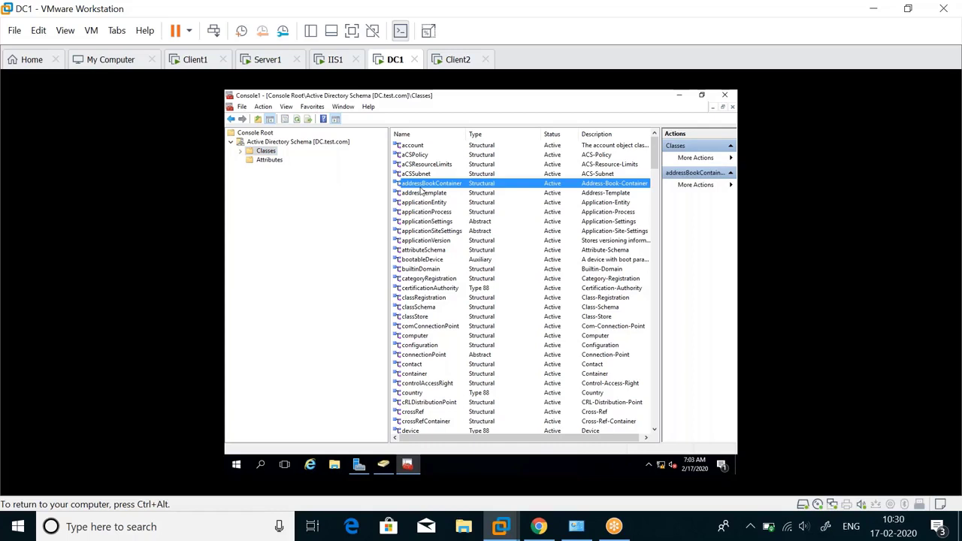
{"action": "type", "text": "user"}
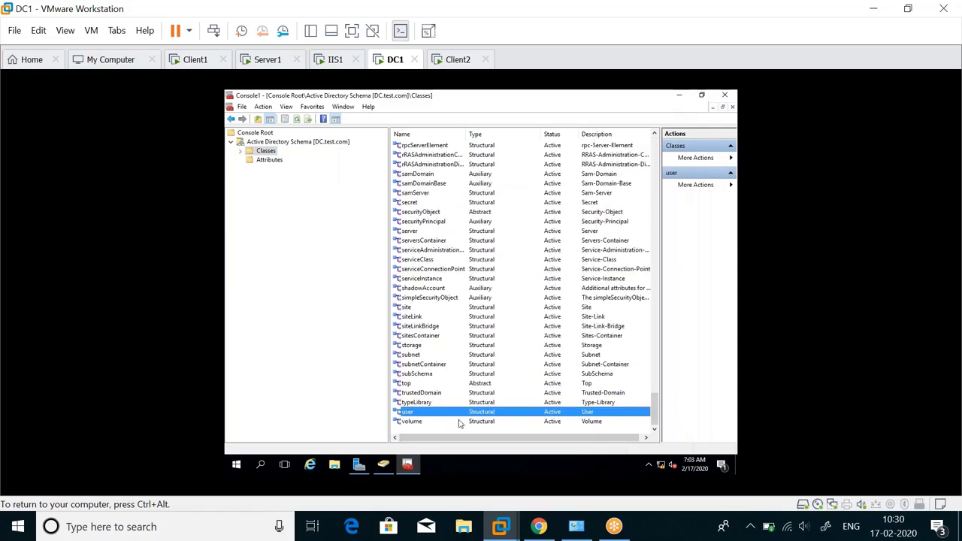
{"action": "type", "text": "o"}
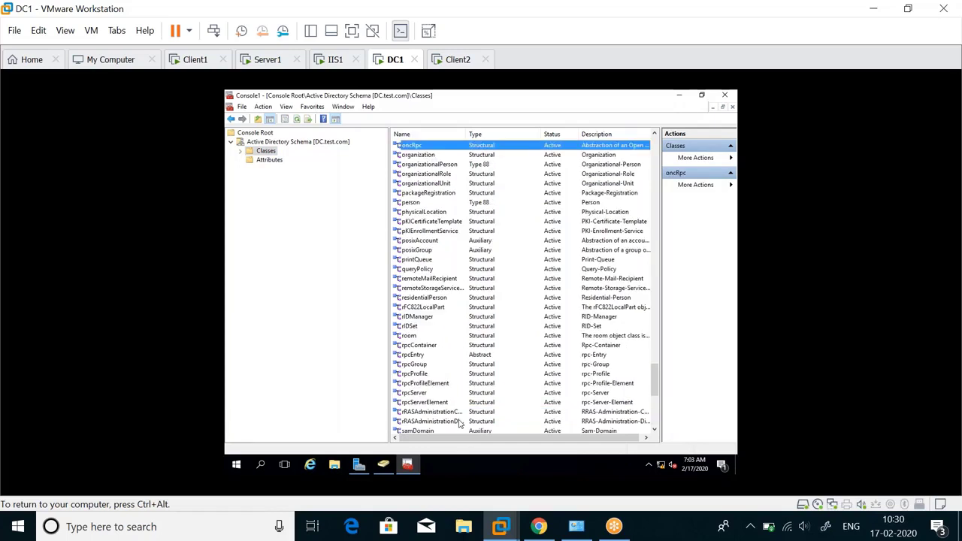
{"action": "left_click", "coordinate": [422, 184]}
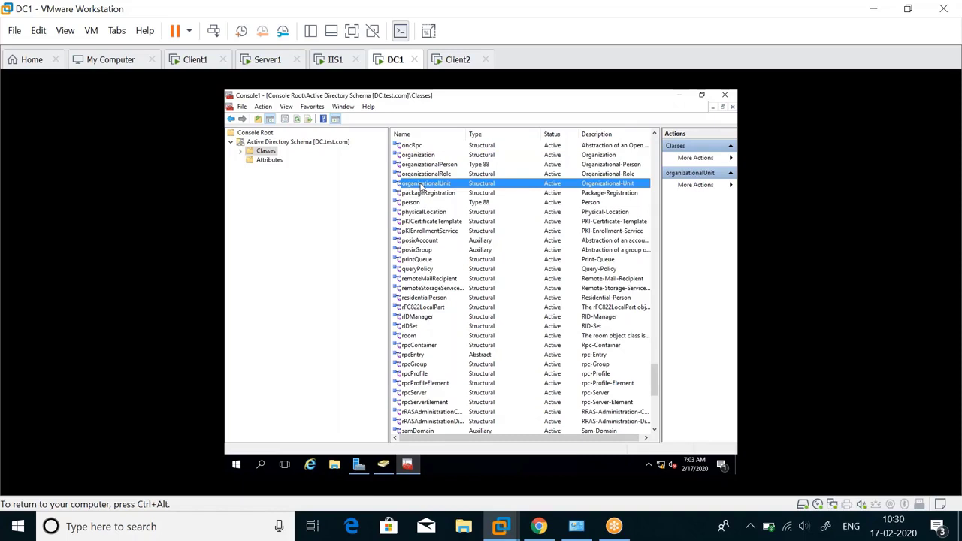
{"action": "key", "text": "g"}
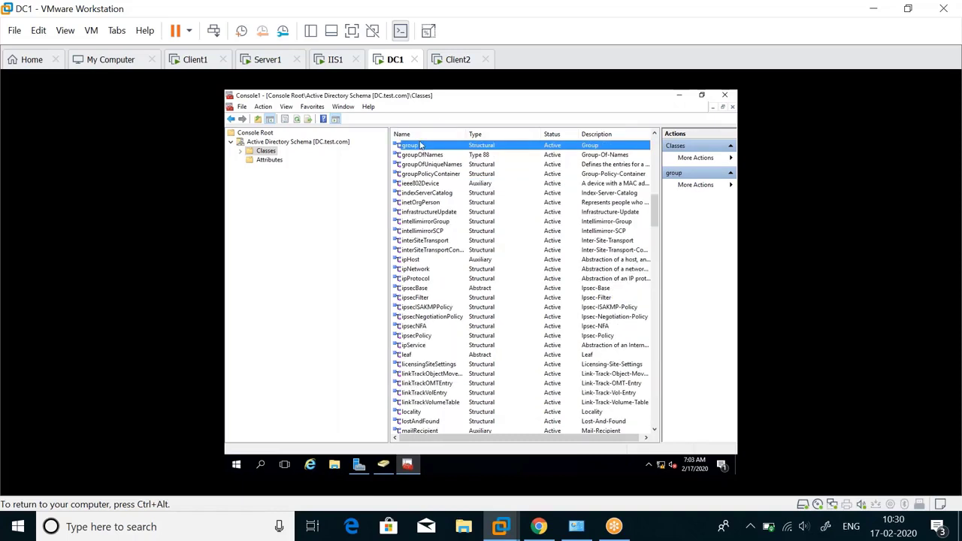
{"action": "double_click", "coordinate": [423, 146]}
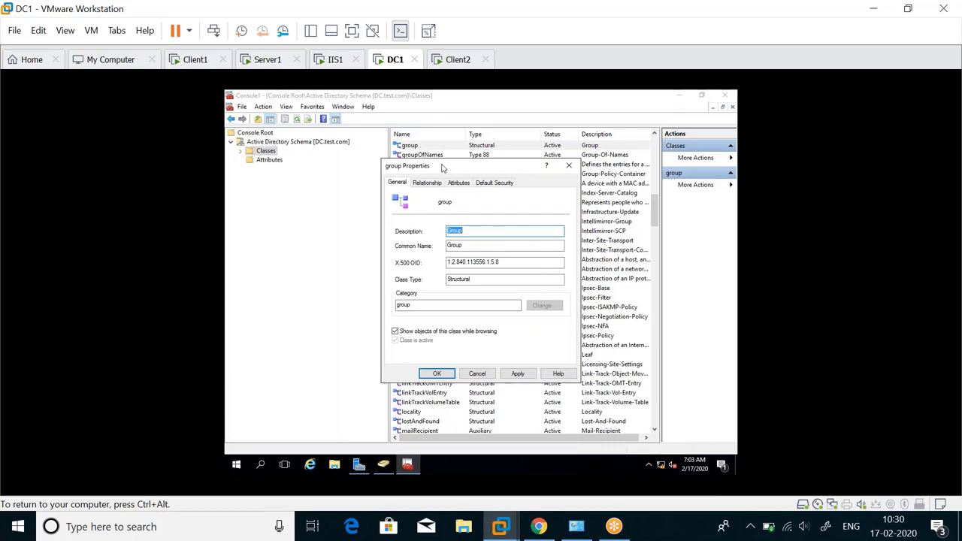
Step: Review the group class's mandatory and optional attributes, close its properties, and list the schema Attributes
{"action": "left_click_drag", "start_coordinate": [441, 166], "coordinate": [426, 163]}
{"action": "left_click", "coordinate": [443, 181]}
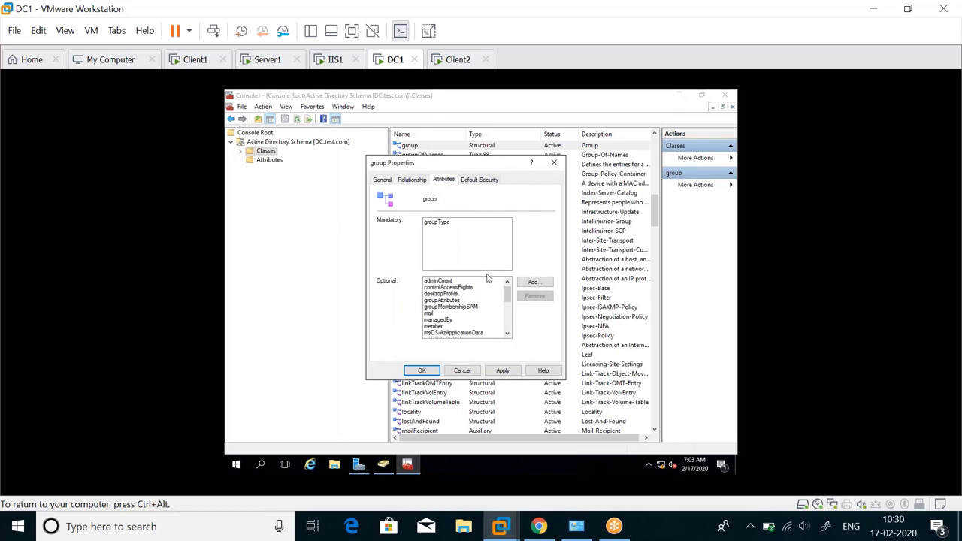
{"action": "scroll", "coordinate": [470, 300], "scroll_direction": "down", "scroll_amount": 2}
{"action": "scroll", "coordinate": [470, 300], "scroll_direction": "down", "scroll_amount": 3}
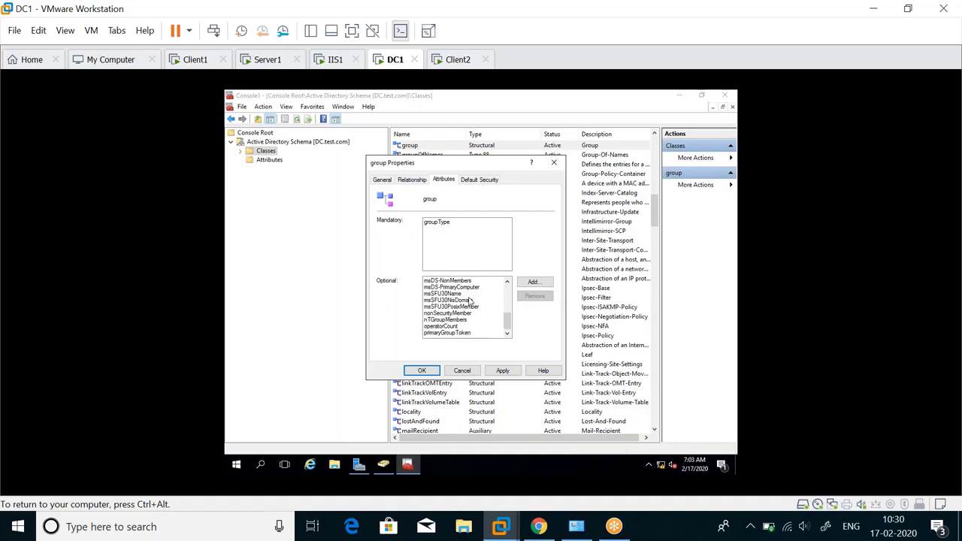
{"action": "scroll", "coordinate": [470, 300], "scroll_direction": "up", "scroll_amount": 5}
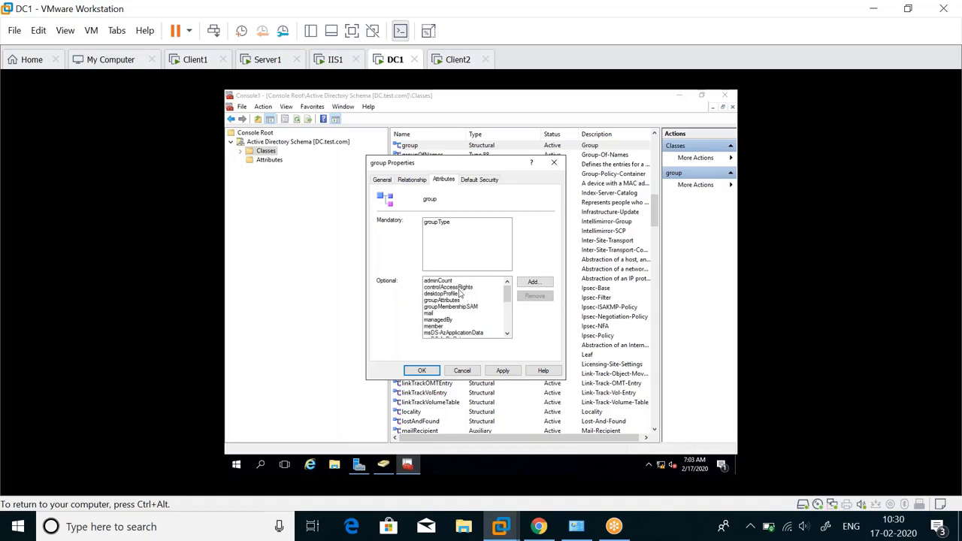
{"action": "key", "text": "Escape"}
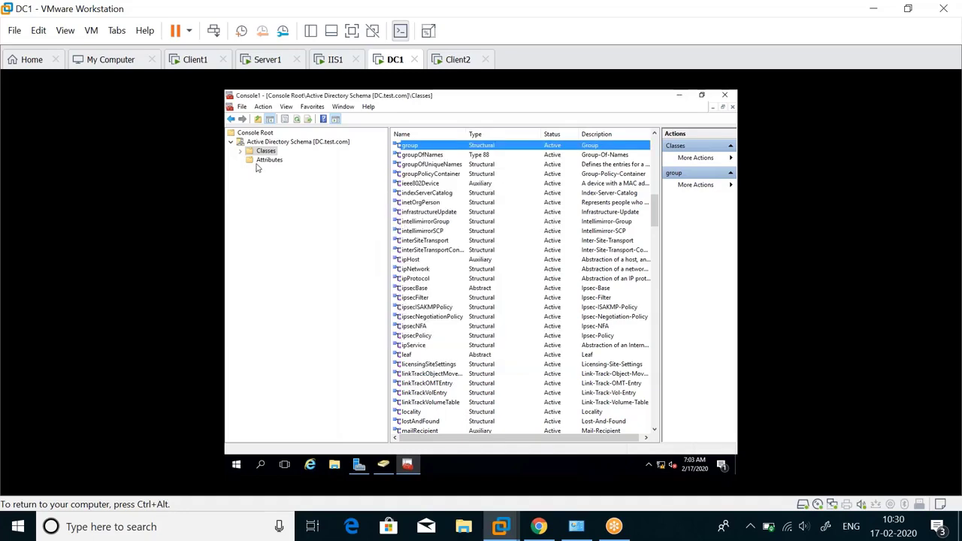
{"action": "left_click", "coordinate": [259, 161]}
Step: Collapse Active Directory Schema, close Console1 without saving settings, and start a Windows Ink Sketchpad
{"action": "left_click", "coordinate": [264, 151]}
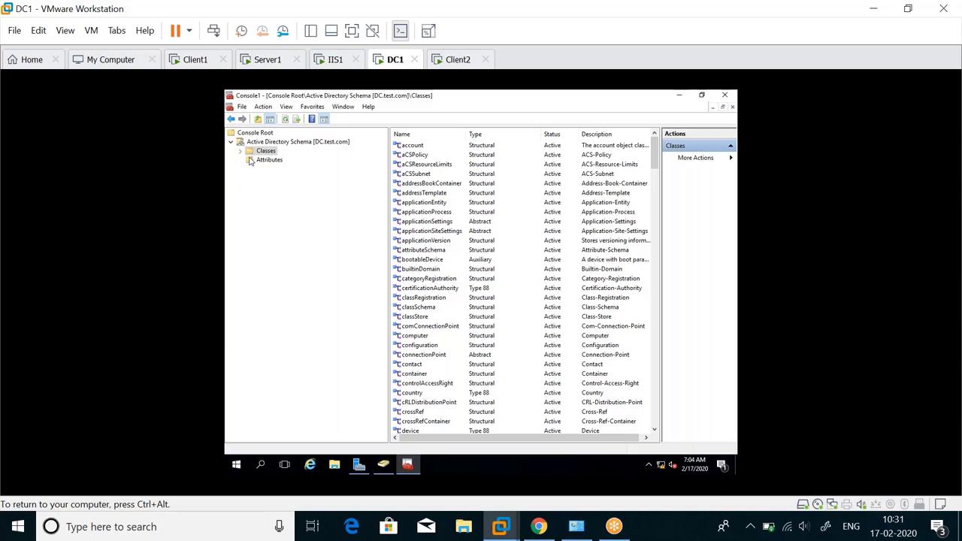
{"action": "double_click", "coordinate": [292, 142]}
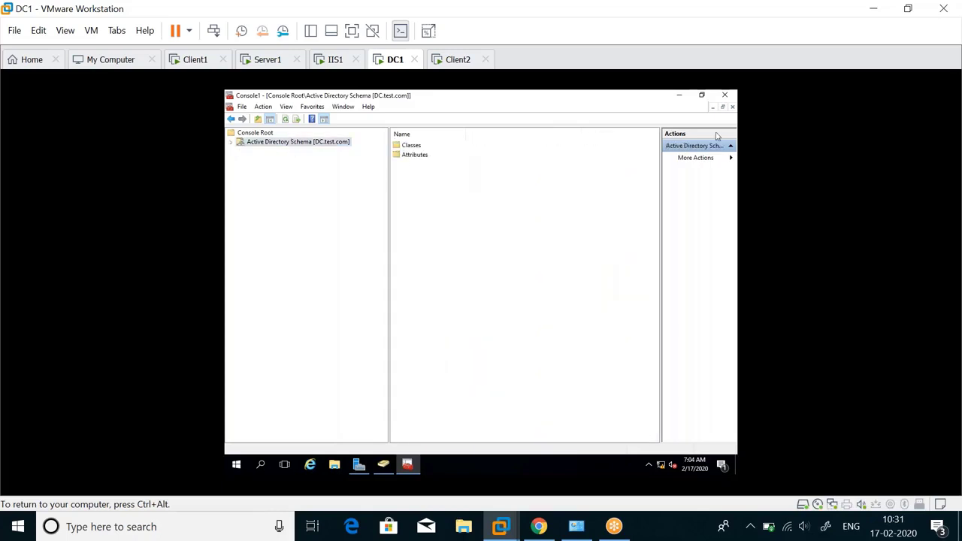
{"action": "left_click", "coordinate": [724, 95]}
{"action": "left_click", "coordinate": [483, 299]}
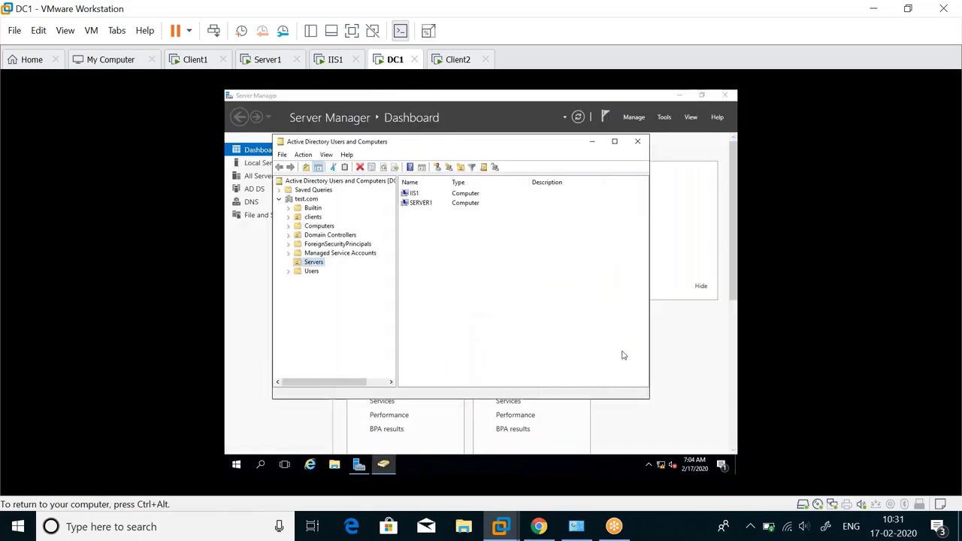
{"action": "left_click", "coordinate": [830, 530]}
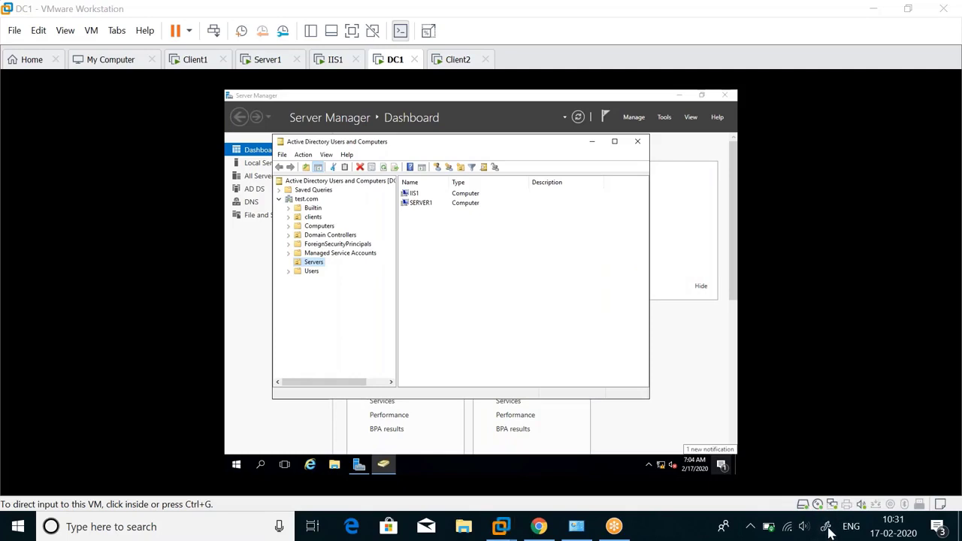
{"action": "left_click", "coordinate": [835, 165]}
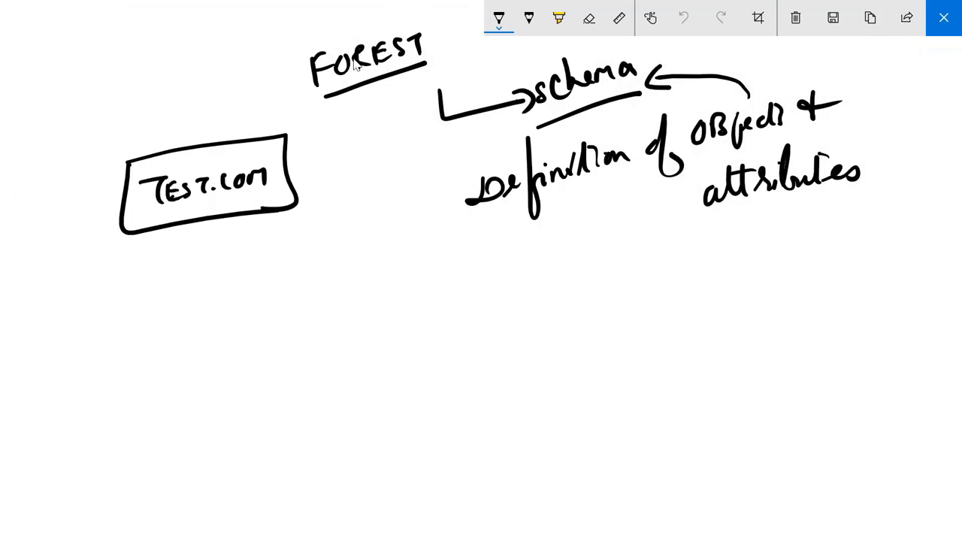
Step: Clear the earlier forest and schema drawing from the Screen Sketch whiteboard
{"action": "left_click", "coordinate": [796, 17]}
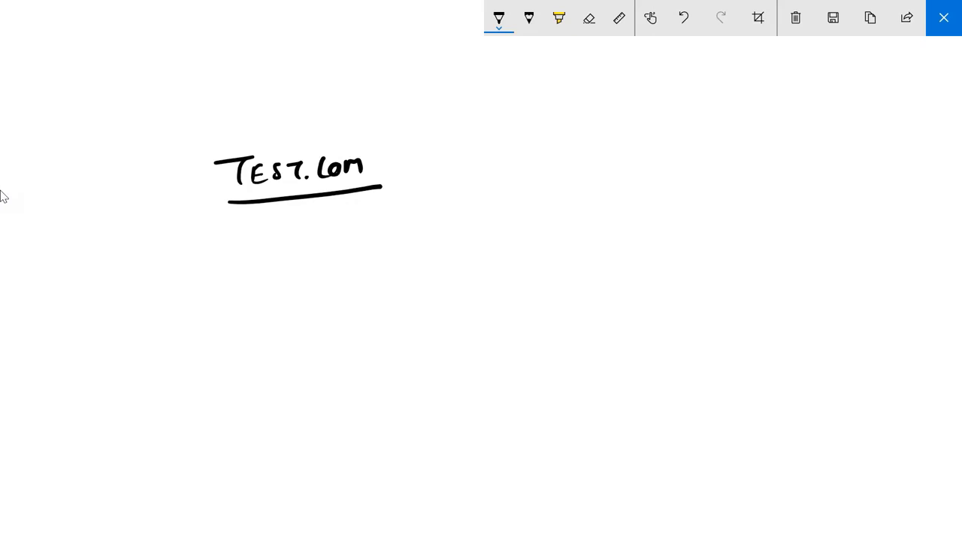
Step: Draw arrows down from TEST.com to DC1 and DC2, plus an arrow below DC1
{"action": "mouse_move", "coordinate": [292, 206]}
{"action": "left_mouse_down"}
{"action": "mouse_move", "coordinate": [292, 251]}
{"action": "mouse_move", "coordinate": [314, 239]}
{"action": "left_mouse_up"}
{"action": "mouse_move", "coordinate": [218, 271]}
{"action": "left_mouse_down"}
{"action": "mouse_move", "coordinate": [205, 292]}
{"action": "mouse_move", "coordinate": [220, 289]}
{"action": "left_mouse_up"}
{"action": "mouse_move", "coordinate": [254, 277]}
{"action": "left_mouse_down"}
{"action": "mouse_move", "coordinate": [252, 288]}
{"action": "mouse_move", "coordinate": [264, 288]}
{"action": "left_mouse_up"}
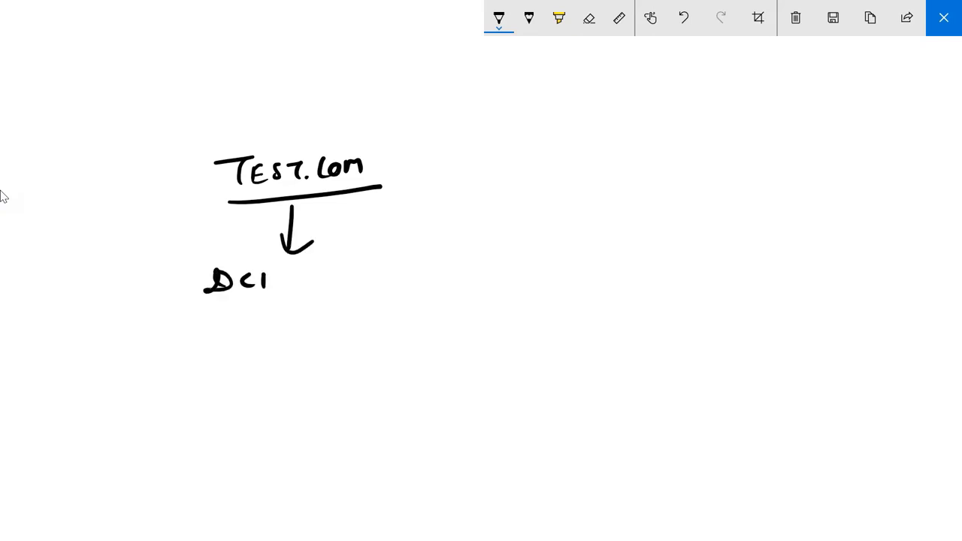
{"action": "left_click_drag", "start_coordinate": [330, 268], "coordinate": [322, 286]}
{"action": "left_click_drag", "start_coordinate": [323, 272], "coordinate": [350, 278]}
{"action": "mouse_move", "coordinate": [376, 263]}
{"action": "left_mouse_down"}
{"action": "mouse_move", "coordinate": [381, 276]}
{"action": "mouse_move", "coordinate": [395, 275]}
{"action": "left_mouse_up"}
{"action": "left_click_drag", "start_coordinate": [289, 301], "coordinate": [286, 359]}
{"action": "left_click_drag", "start_coordinate": [274, 345], "coordinate": [316, 354]}
Step: Write the child domain name Branch.TEST.com below the arrow
{"action": "left_click_drag", "start_coordinate": [193, 388], "coordinate": [192, 412]}
{"action": "mouse_move", "coordinate": [189, 384]}
{"action": "left_mouse_down"}
{"action": "mouse_move", "coordinate": [194, 412]}
{"action": "mouse_move", "coordinate": [250, 406]}
{"action": "left_mouse_up"}
{"action": "mouse_move", "coordinate": [256, 399]}
{"action": "left_mouse_down"}
{"action": "mouse_move", "coordinate": [266, 383]}
{"action": "mouse_move", "coordinate": [275, 406]}
{"action": "left_mouse_up"}
{"action": "left_click_drag", "start_coordinate": [285, 402], "coordinate": [326, 402]}
{"action": "left_click_drag", "start_coordinate": [326, 382], "coordinate": [335, 397]}
{"action": "left_click_drag", "start_coordinate": [344, 382], "coordinate": [367, 397]}
{"action": "mouse_move", "coordinate": [377, 382]}
{"action": "left_mouse_down"}
{"action": "mouse_move", "coordinate": [391, 376]}
{"action": "mouse_move", "coordinate": [382, 396]}
{"action": "left_mouse_up"}
{"action": "left_click_drag", "start_coordinate": [390, 393], "coordinate": [390, 394]}
{"action": "mouse_move", "coordinate": [400, 381]}
{"action": "left_mouse_down"}
{"action": "mouse_move", "coordinate": [396, 393]}
{"action": "mouse_move", "coordinate": [407, 391]}
{"action": "left_mouse_up"}
{"action": "left_click_drag", "start_coordinate": [409, 391], "coordinate": [418, 385]}
Step: Write DC3 and DC4 under the child domain and underline all four DCs
{"action": "mouse_move", "coordinate": [230, 436]}
{"action": "left_mouse_down"}
{"action": "mouse_move", "coordinate": [227, 454]}
{"action": "mouse_move", "coordinate": [245, 445]}
{"action": "left_mouse_up"}
{"action": "mouse_move", "coordinate": [268, 440]}
{"action": "left_mouse_down"}
{"action": "mouse_move", "coordinate": [266, 454]}
{"action": "mouse_move", "coordinate": [280, 451]}
{"action": "left_mouse_up"}
{"action": "left_click_drag", "start_coordinate": [351, 433], "coordinate": [347, 444]}
{"action": "left_click_drag", "start_coordinate": [340, 450], "coordinate": [375, 447]}
{"action": "mouse_move", "coordinate": [392, 431]}
{"action": "left_mouse_down"}
{"action": "mouse_move", "coordinate": [392, 445]}
{"action": "mouse_move", "coordinate": [406, 450]}
{"action": "left_mouse_up"}
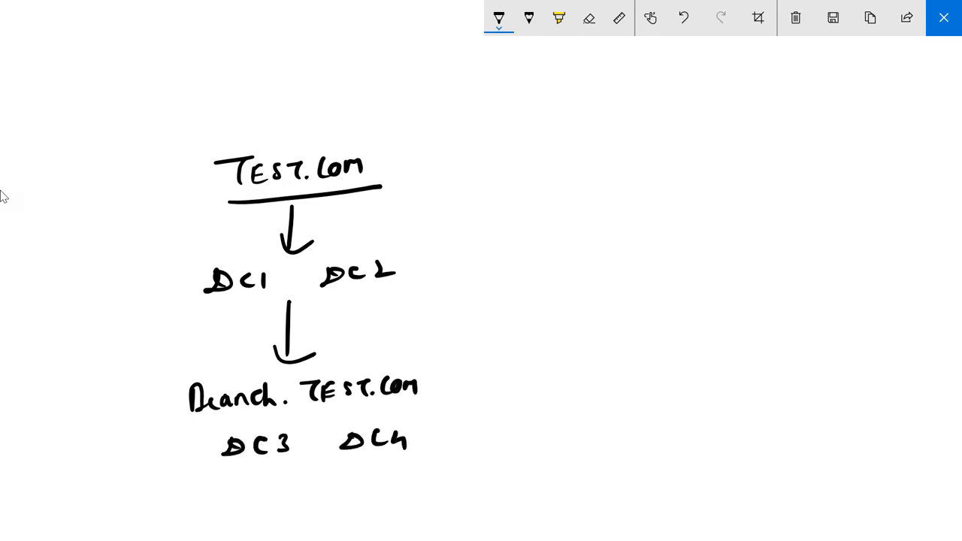
{"action": "left_click_drag", "start_coordinate": [348, 465], "coordinate": [416, 457]}
{"action": "left_click_drag", "start_coordinate": [235, 477], "coordinate": [282, 473]}
{"action": "left_click_drag", "start_coordinate": [205, 303], "coordinate": [262, 297]}
{"action": "left_click_drag", "start_coordinate": [345, 296], "coordinate": [401, 287]}
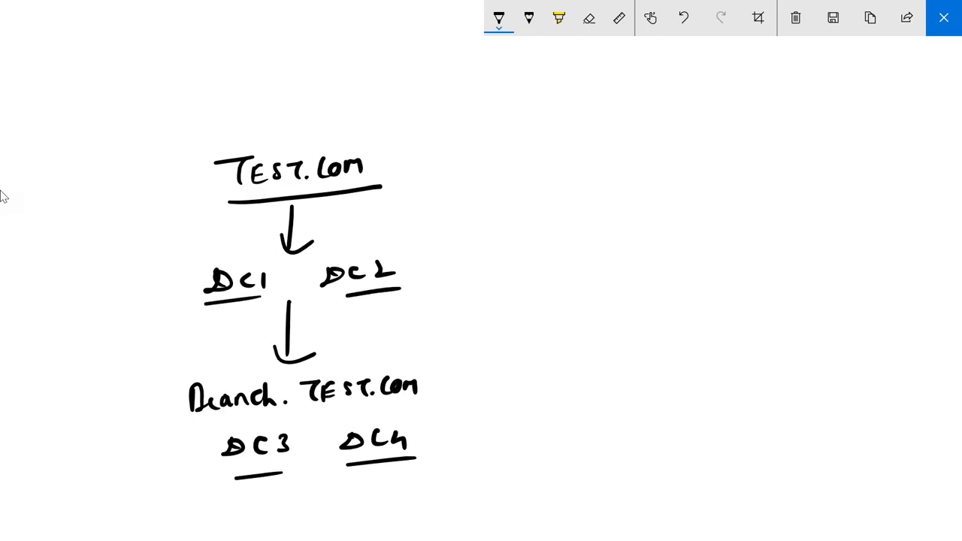
Step: Add underlined Schema labels with arrows pointing to DC1 and DC2
{"action": "mouse_move", "coordinate": [88, 250]}
{"action": "left_mouse_down"}
{"action": "mouse_move", "coordinate": [79, 268]}
{"action": "mouse_move", "coordinate": [102, 260]}
{"action": "left_mouse_up"}
{"action": "mouse_move", "coordinate": [113, 238]}
{"action": "left_mouse_down"}
{"action": "mouse_move", "coordinate": [122, 258]}
{"action": "mouse_move", "coordinate": [132, 248]}
{"action": "left_mouse_up"}
{"action": "left_click_drag", "start_coordinate": [137, 249], "coordinate": [156, 239]}
{"action": "mouse_move", "coordinate": [167, 232]}
{"action": "left_mouse_down"}
{"action": "mouse_move", "coordinate": [160, 237]}
{"action": "mouse_move", "coordinate": [173, 240]}
{"action": "left_mouse_up"}
{"action": "mouse_move", "coordinate": [89, 275]}
{"action": "left_mouse_down"}
{"action": "mouse_move", "coordinate": [182, 243]}
{"action": "mouse_move", "coordinate": [153, 301]}
{"action": "mouse_move", "coordinate": [203, 298]}
{"action": "left_mouse_up"}
{"action": "left_click_drag", "start_coordinate": [199, 291], "coordinate": [198, 306]}
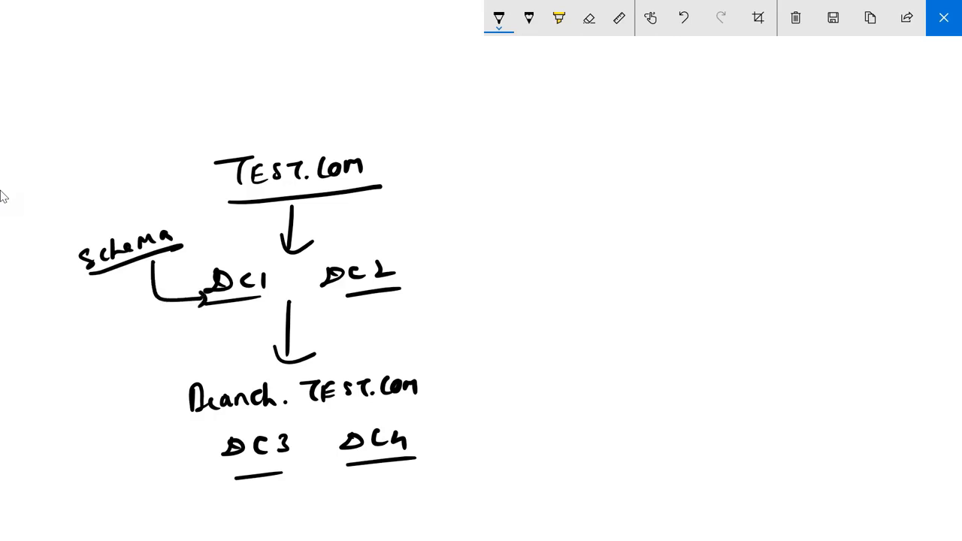
{"action": "left_click_drag", "start_coordinate": [412, 220], "coordinate": [406, 239]}
{"action": "left_click_drag", "start_coordinate": [433, 218], "coordinate": [449, 233]}
{"action": "left_click_drag", "start_coordinate": [452, 222], "coordinate": [484, 228]}
{"action": "left_click_drag", "start_coordinate": [458, 239], "coordinate": [413, 280]}
{"action": "left_click_drag", "start_coordinate": [421, 272], "coordinate": [412, 283]}
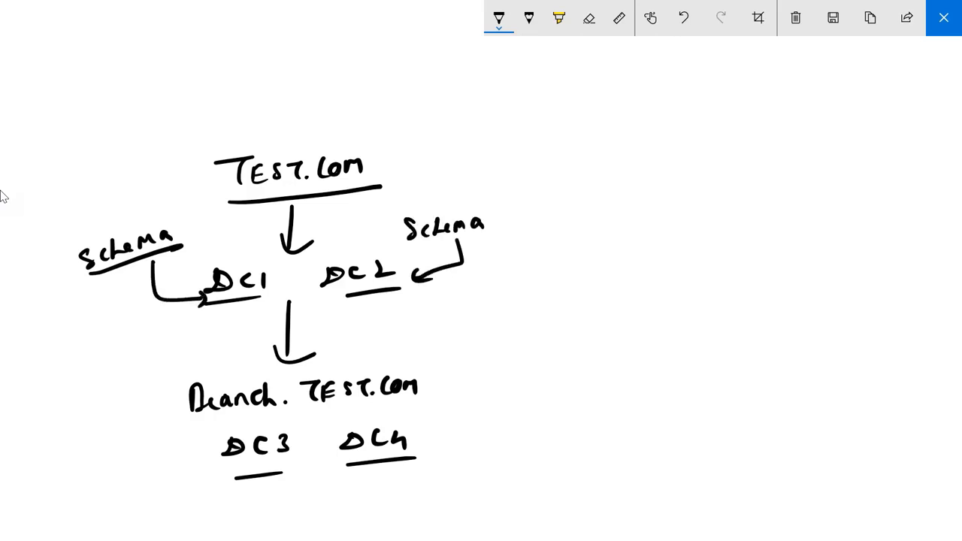
Step: Add Schema labels for DC4 and DC3, plus 'um' and attribute notes near DC2
{"action": "mouse_move", "coordinate": [457, 426]}
{"action": "left_mouse_down"}
{"action": "mouse_move", "coordinate": [447, 443]}
{"action": "mouse_move", "coordinate": [498, 436]}
{"action": "left_mouse_up"}
{"action": "left_click_drag", "start_coordinate": [499, 439], "coordinate": [514, 438]}
{"action": "left_click_drag", "start_coordinate": [518, 430], "coordinate": [524, 441]}
{"action": "mouse_move", "coordinate": [472, 449]}
{"action": "left_mouse_down"}
{"action": "mouse_move", "coordinate": [472, 475]}
{"action": "mouse_move", "coordinate": [409, 480]}
{"action": "mouse_move", "coordinate": [406, 494]}
{"action": "left_mouse_up"}
{"action": "left_click_drag", "start_coordinate": [367, 311], "coordinate": [383, 320]}
{"action": "left_click_drag", "start_coordinate": [385, 319], "coordinate": [406, 315]}
{"action": "left_click_drag", "start_coordinate": [368, 331], "coordinate": [421, 323]}
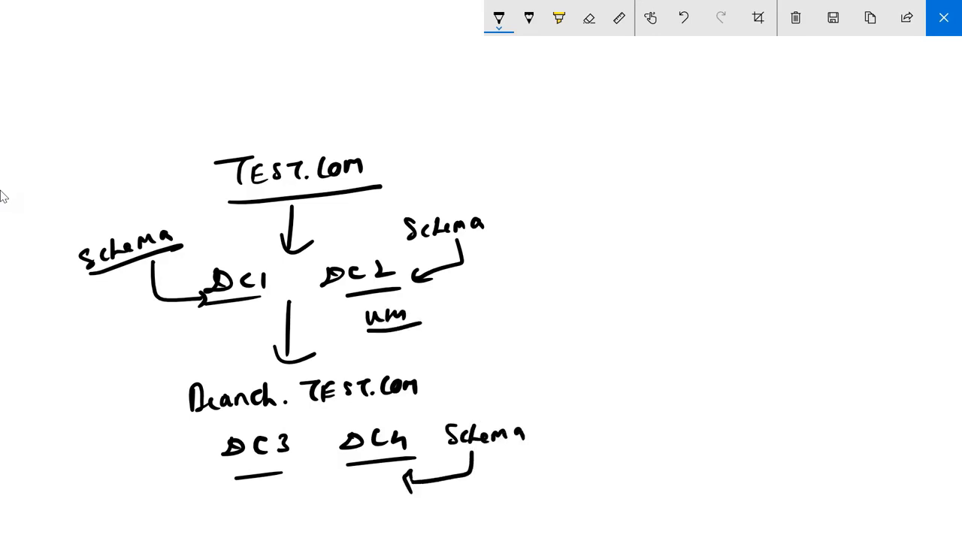
{"action": "mouse_move", "coordinate": [111, 444]}
{"action": "left_mouse_down"}
{"action": "mouse_move", "coordinate": [102, 466]}
{"action": "mouse_move", "coordinate": [170, 442]}
{"action": "mouse_move", "coordinate": [223, 501]}
{"action": "mouse_move", "coordinate": [232, 495]}
{"action": "left_mouse_up"}
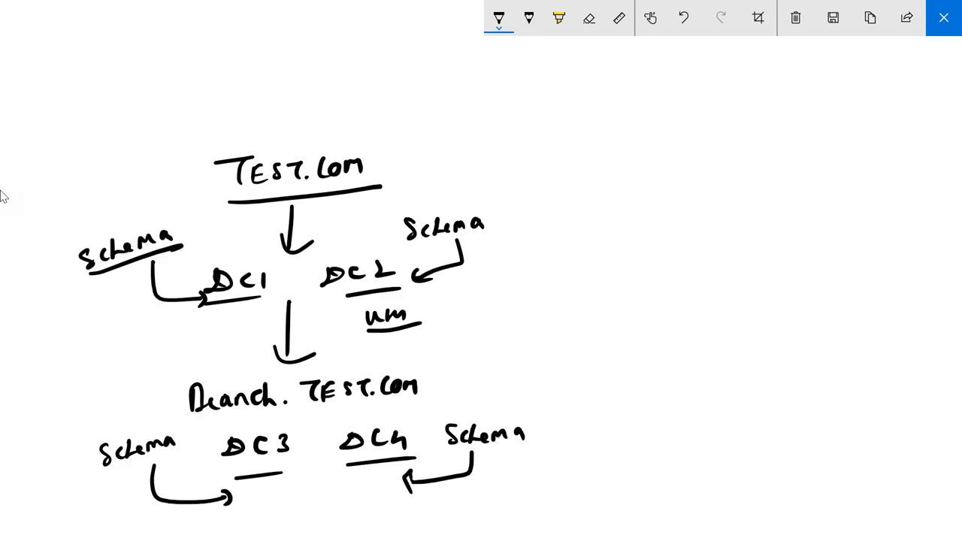
{"action": "left_click_drag", "start_coordinate": [430, 308], "coordinate": [448, 310]}
{"action": "left_click_drag", "start_coordinate": [451, 300], "coordinate": [493, 298]}
{"action": "left_click_drag", "start_coordinate": [362, 513], "coordinate": [417, 502]}
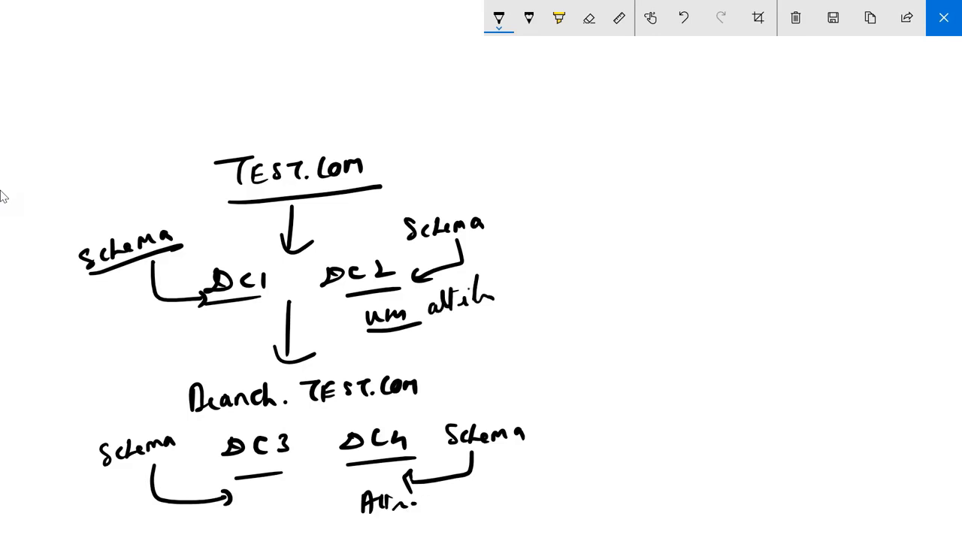